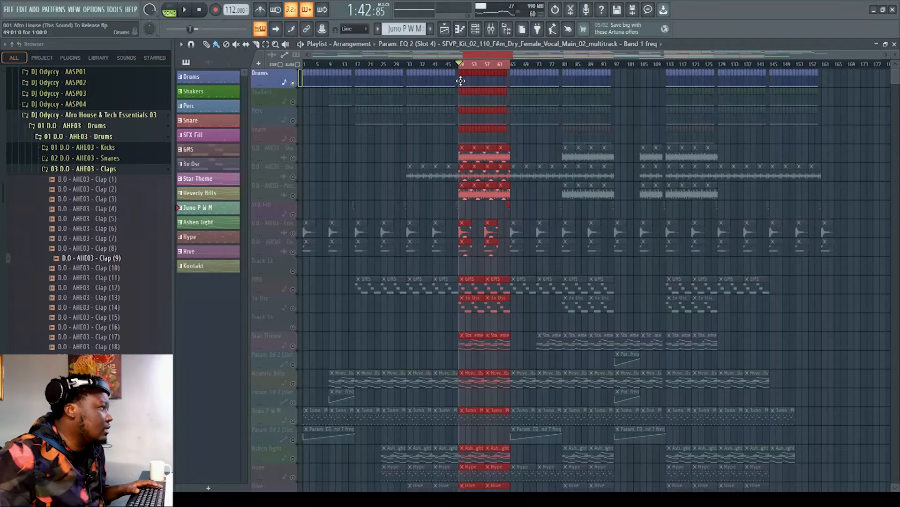
# Step: Play the Drums pattern in pattern mode and show its channels in the channel rack
pyautogui.click(461, 81)
pyautogui.press('l')
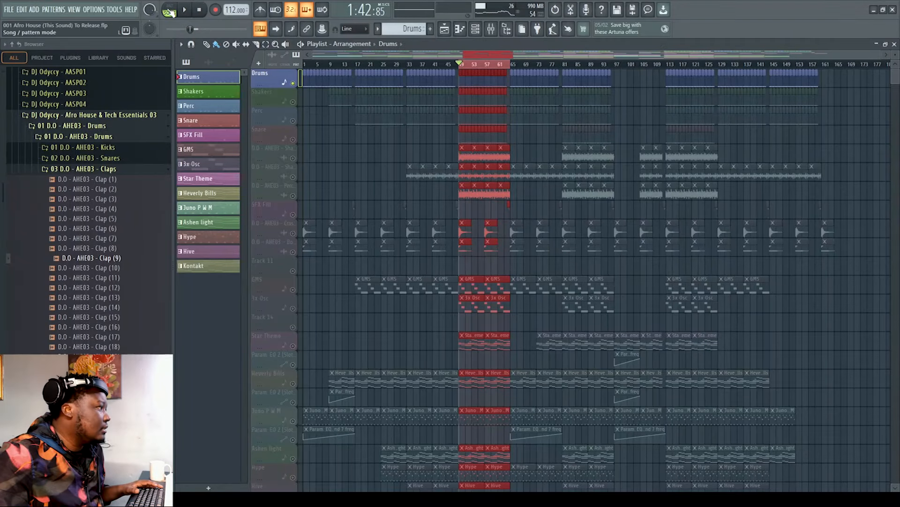
pyautogui.press('space')
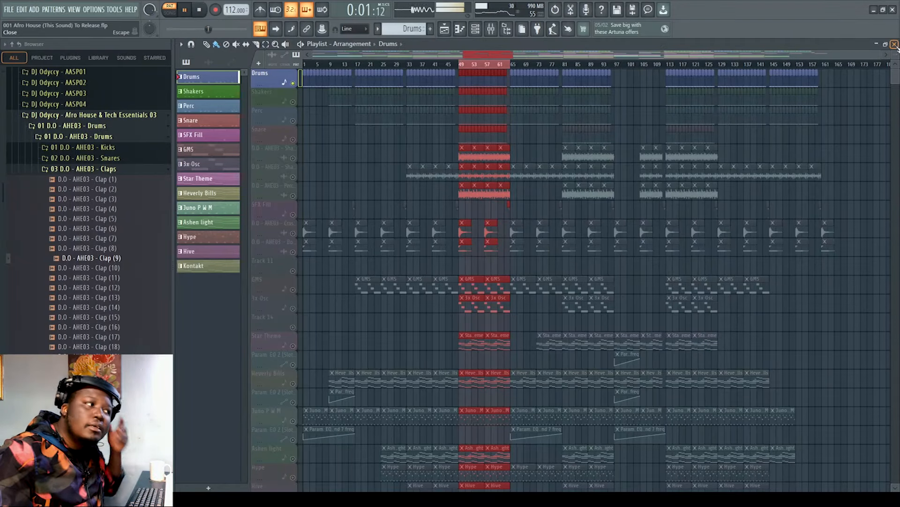
pyautogui.press('F6')
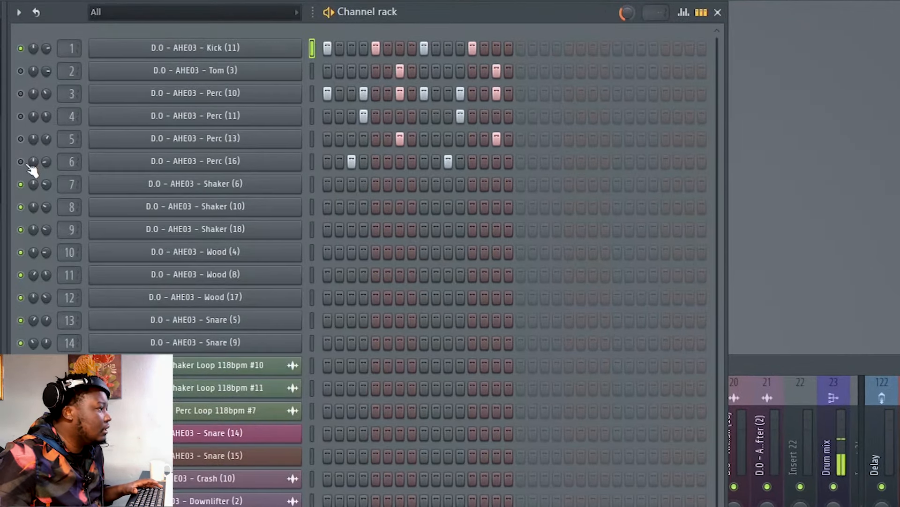
# Step: Inspect the sampler settings of Kick (11), close them and unmute the Tom (3) channel
pyautogui.click(245, 49)
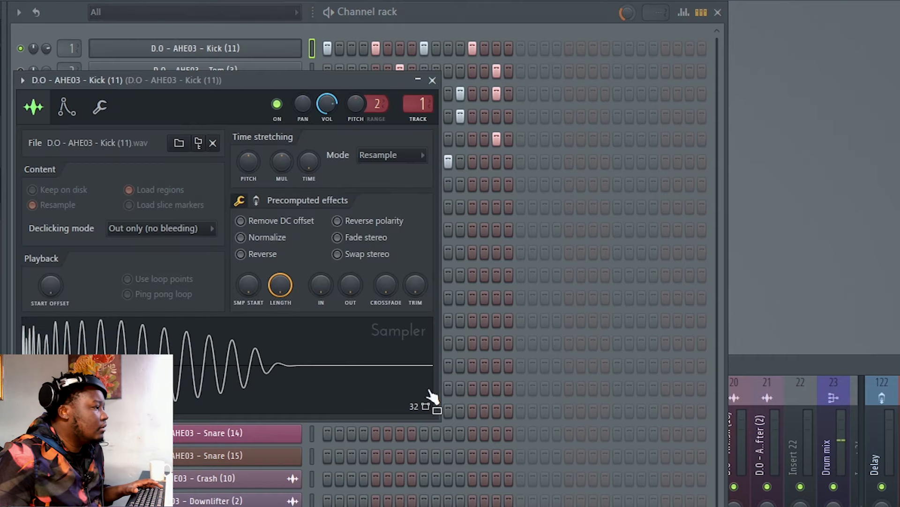
pyautogui.click(432, 80)
pyautogui.click(21, 71)
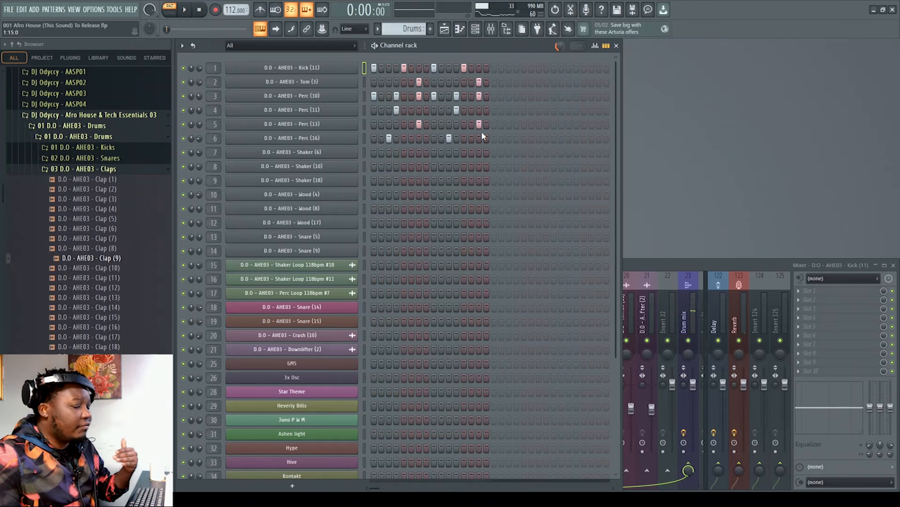
# Step: Unmute the Shakers track in the playlist and show the Shakers pattern in the channel rack
pyautogui.press('F5')
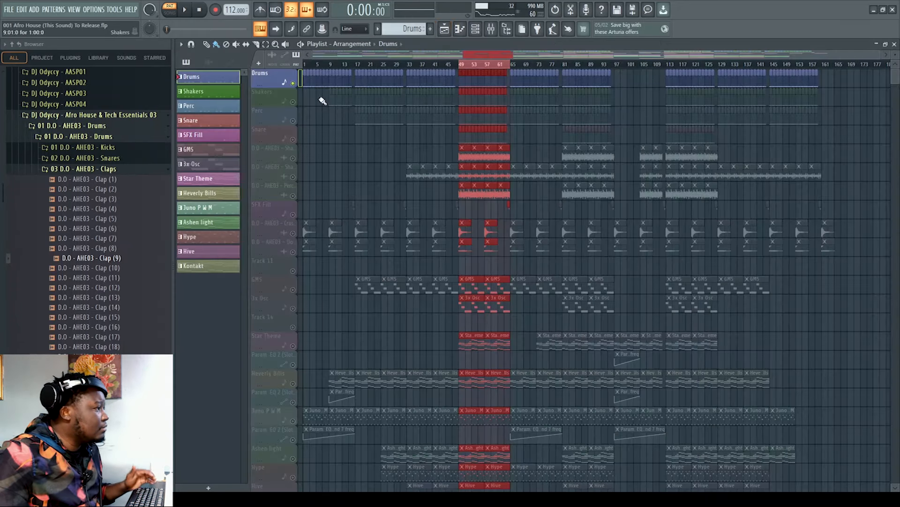
pyautogui.click(293, 102)
pyautogui.click(377, 101)
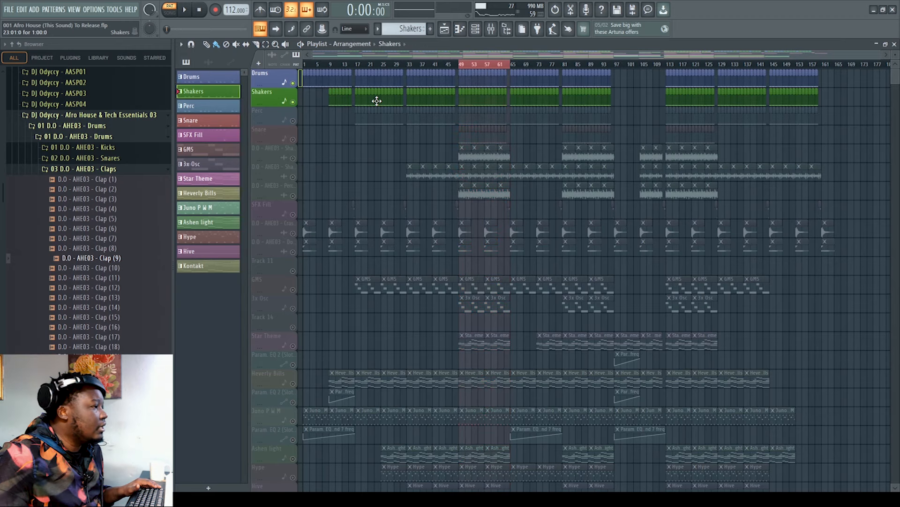
pyautogui.click(895, 44)
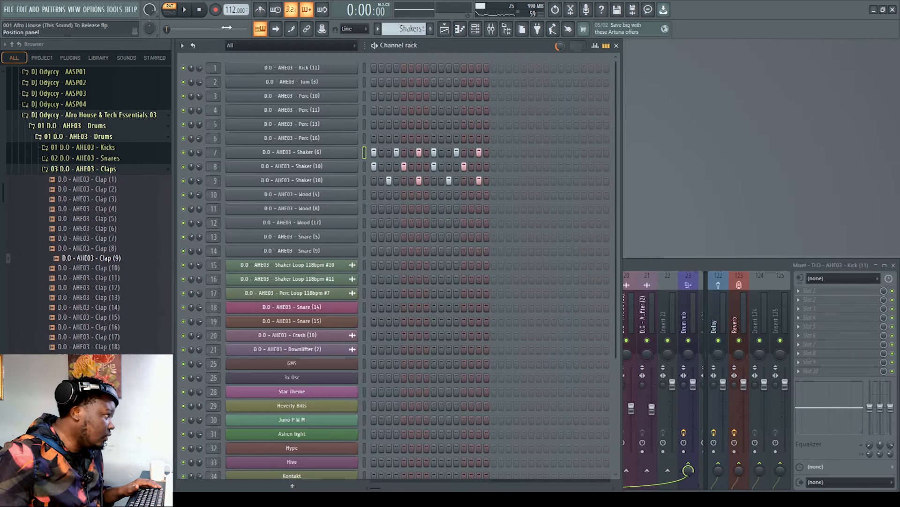
# Step: Play the Shakers pattern with Shaker (10) and Shaker (18) muted, and inspect the echo delay settings of Shaker (6)
pyautogui.click(186, 10)
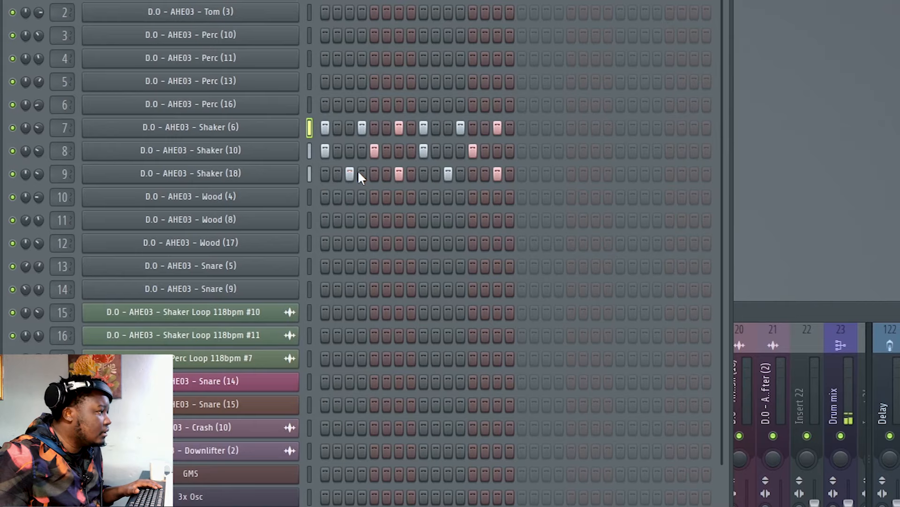
pyautogui.click(13, 151)
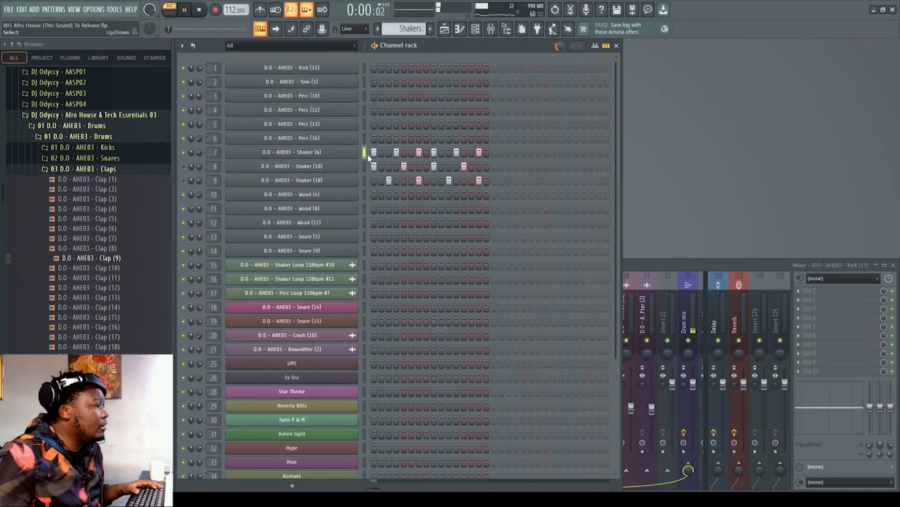
pyautogui.press('space')
pyautogui.click(344, 154)
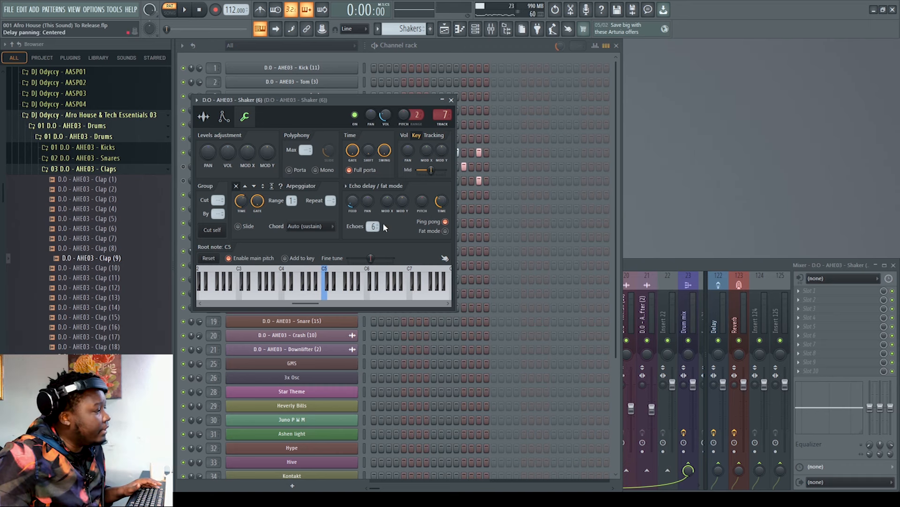
pyautogui.click(451, 99)
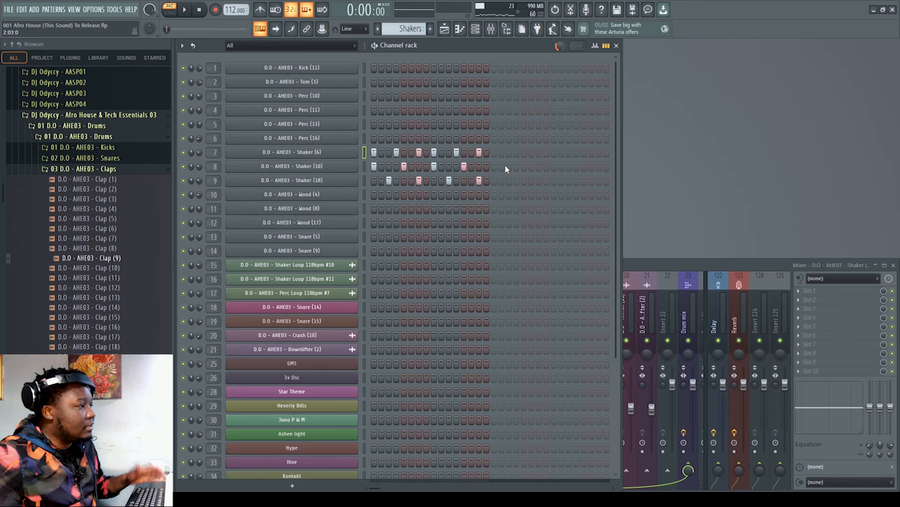
# Step: Play the full Shakers pattern, and play the Drums and Shakers tracks together in song mode from bar 49
pyautogui.press('space')
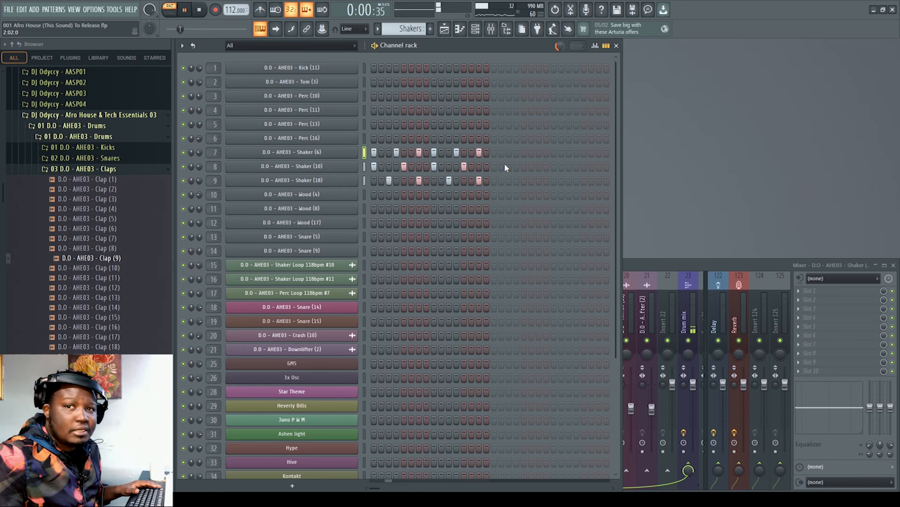
pyautogui.press('space')
pyautogui.click(444, 29)
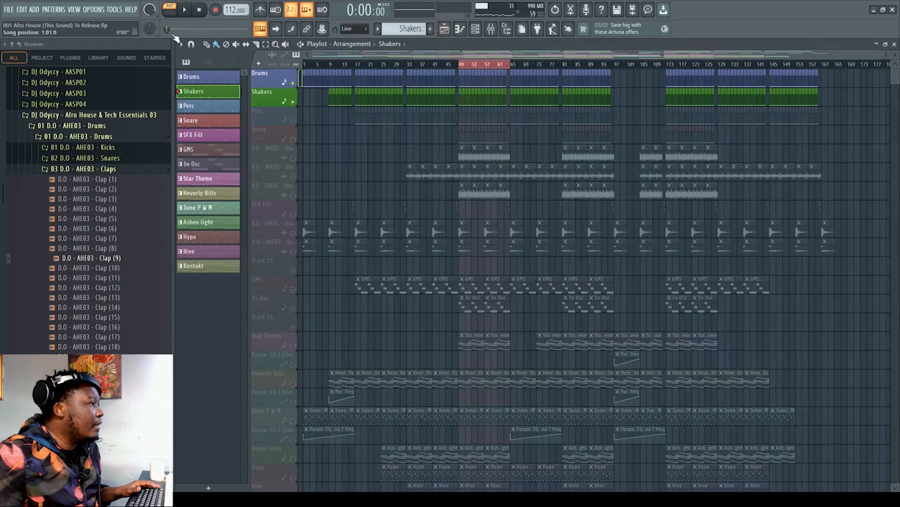
pyautogui.click(170, 13)
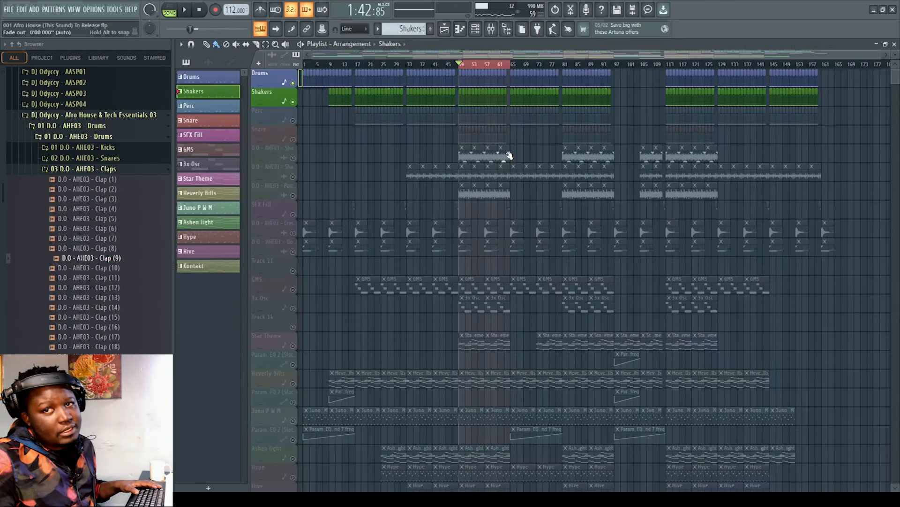
pyautogui.press('space')
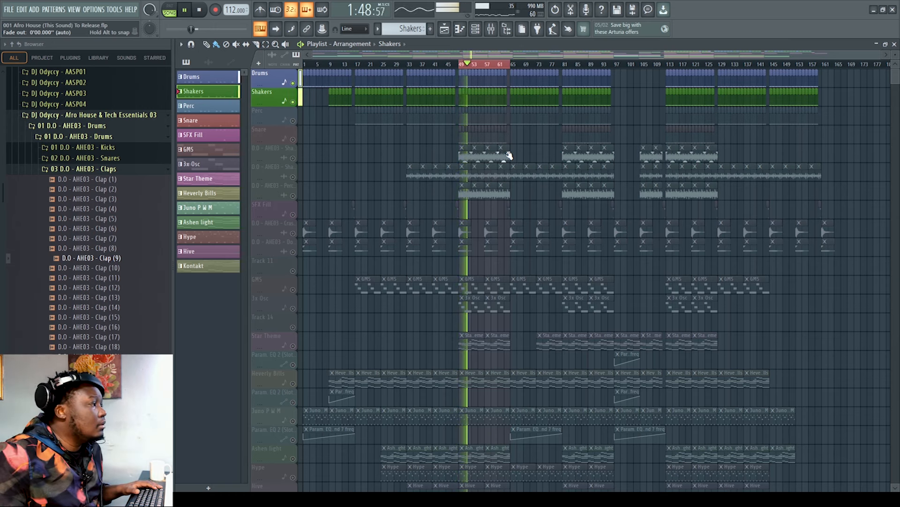
pyautogui.press('space')
# Step: Unmute the Perc track in the playlist and show the Perc pattern in the channel rack
pyautogui.click(292, 121)
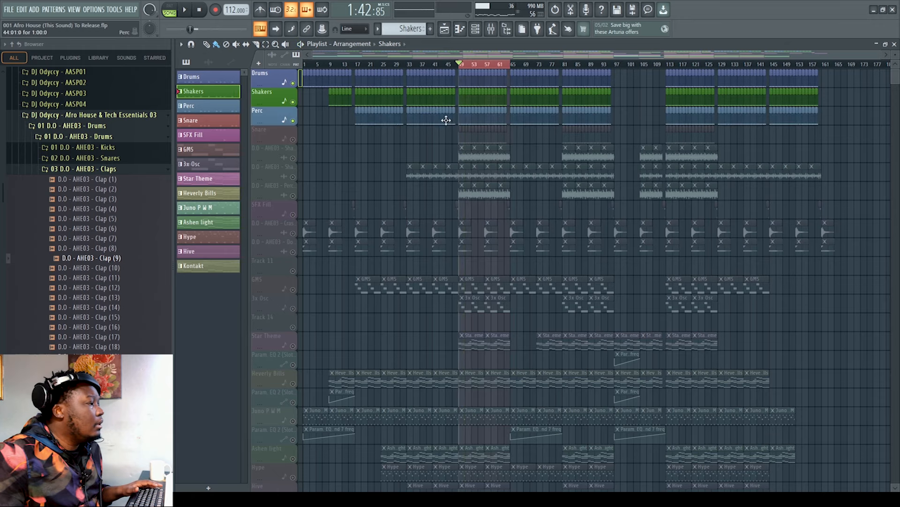
pyautogui.click(463, 116)
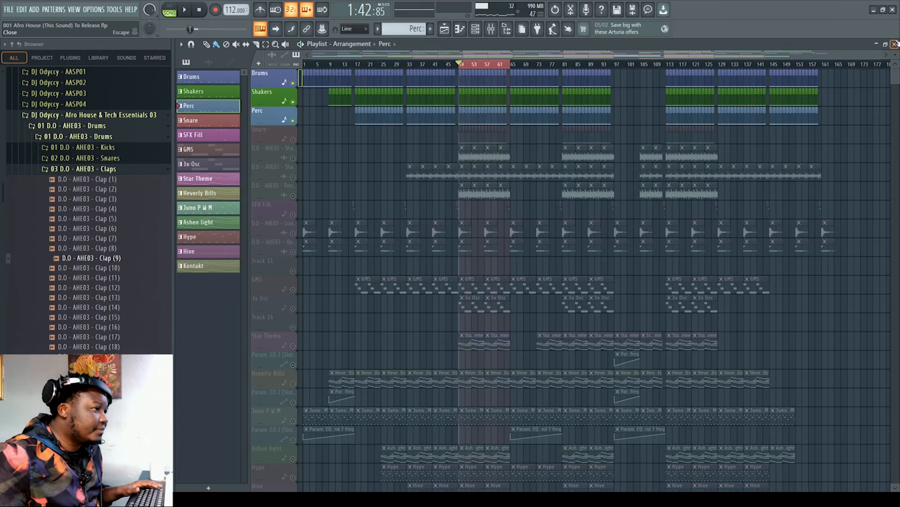
pyautogui.click(894, 44)
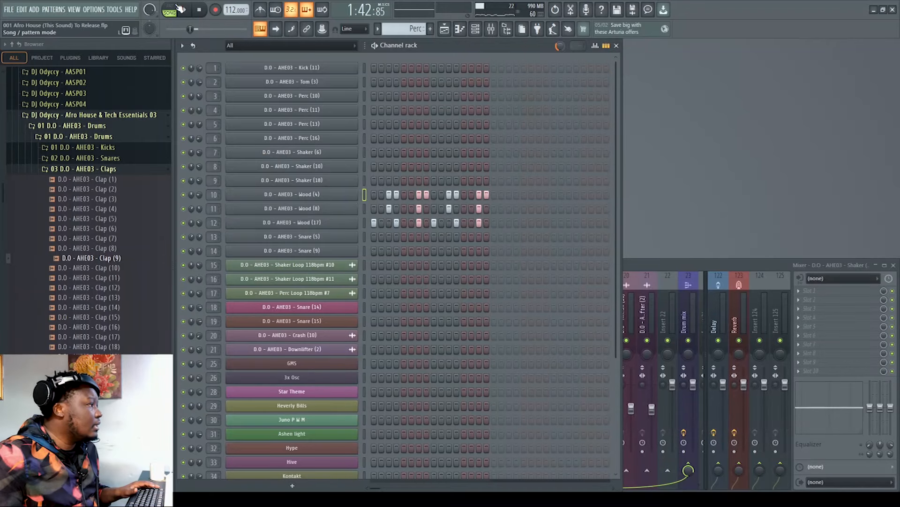
# Step: Play the Perc pattern in pattern mode and mute Wood (8) and Wood (17) to isolate Wood (4)
pyautogui.press('l')
pyautogui.press('space')
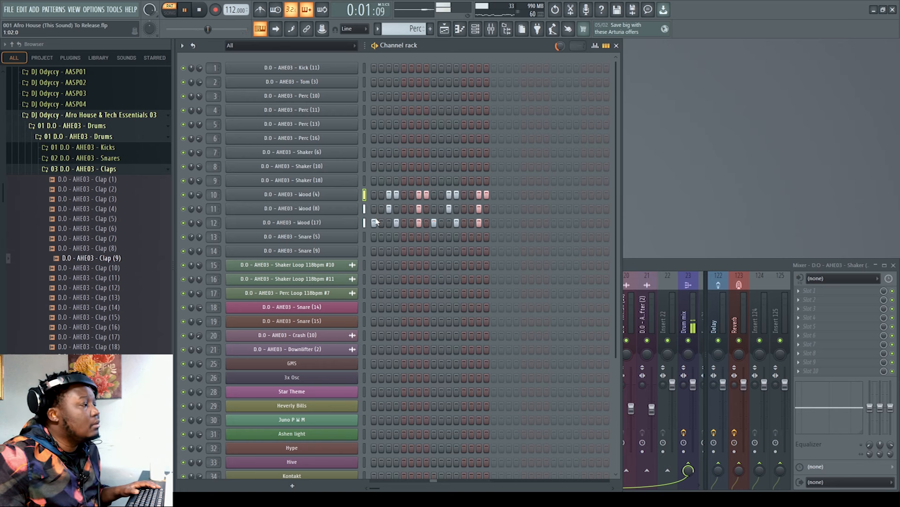
pyautogui.press('space')
pyautogui.click(184, 223)
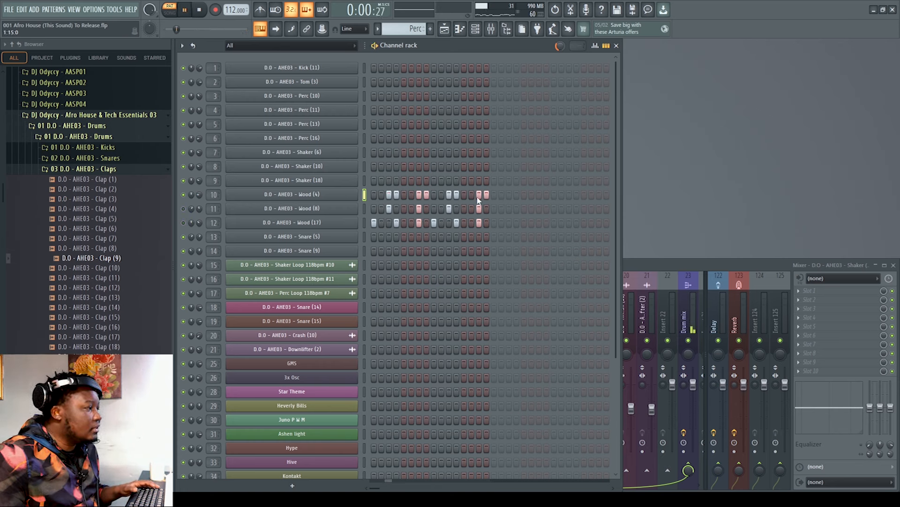
# Step: Stop playback and enable Ping pong in the echo delay of the Wood (4) channel
pyautogui.click(333, 194)
pyautogui.press('space')
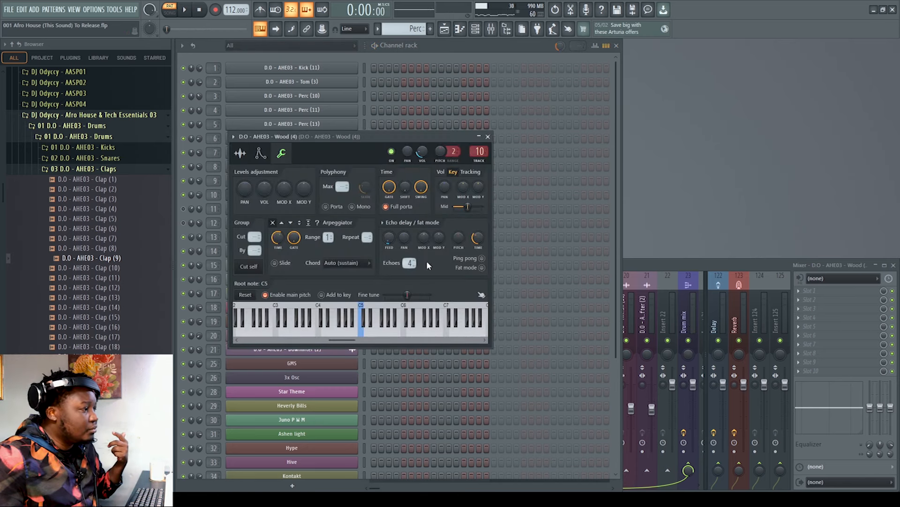
pyautogui.click(483, 258)
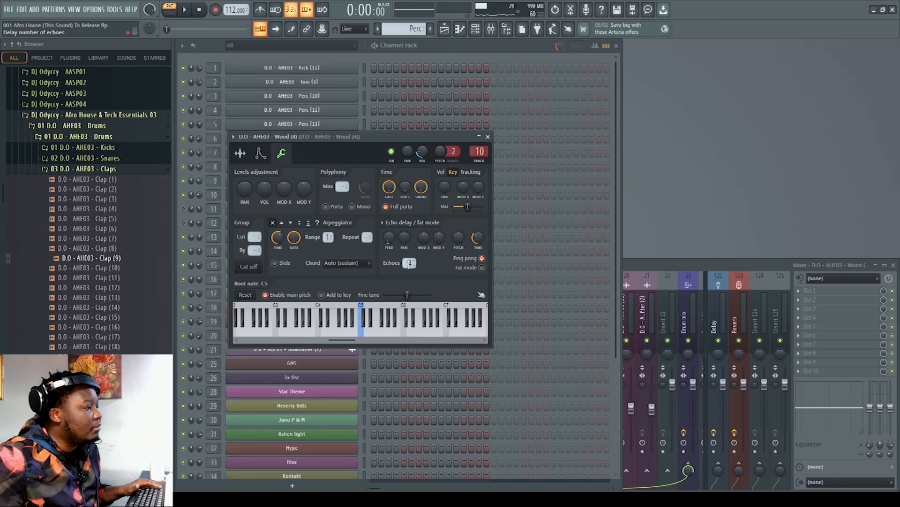
pyautogui.click(488, 136)
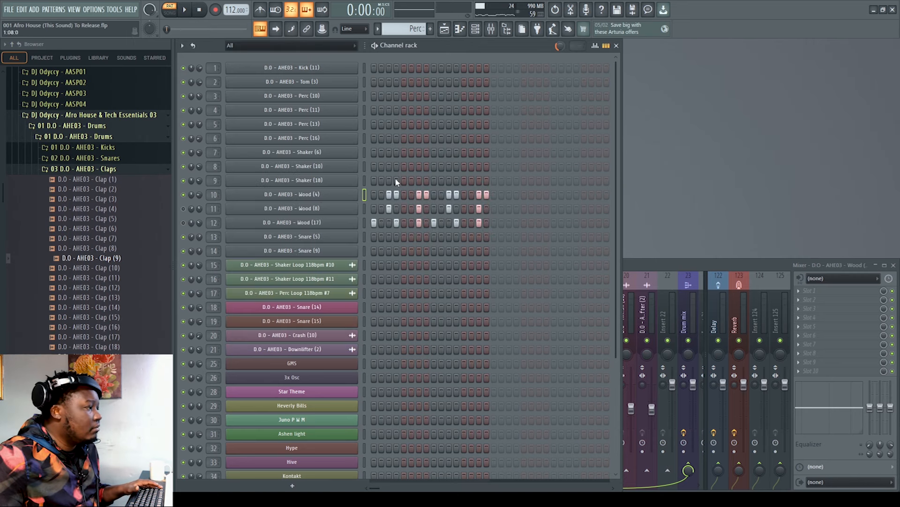
# Step: Inspect the echo delay settings of the Wood (8) and Wood (17) channels
pyautogui.click(311, 208)
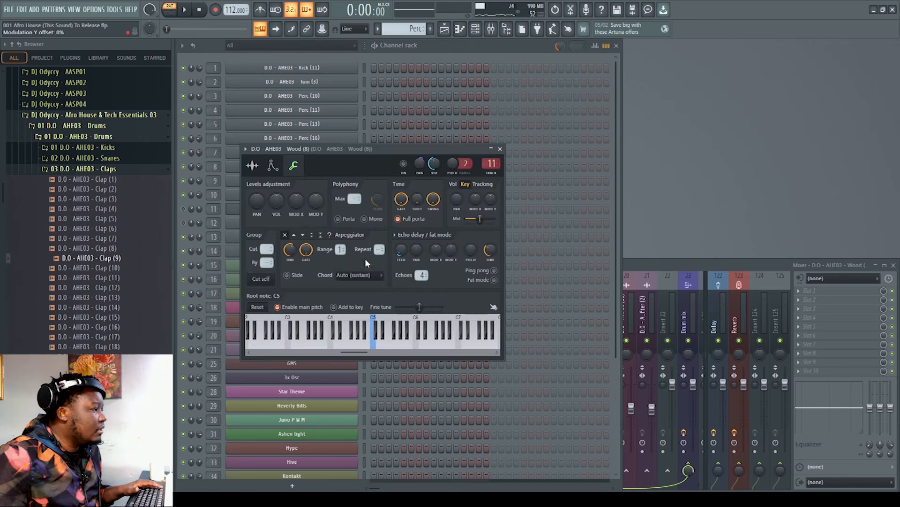
pyautogui.click(500, 148)
pyautogui.click(331, 223)
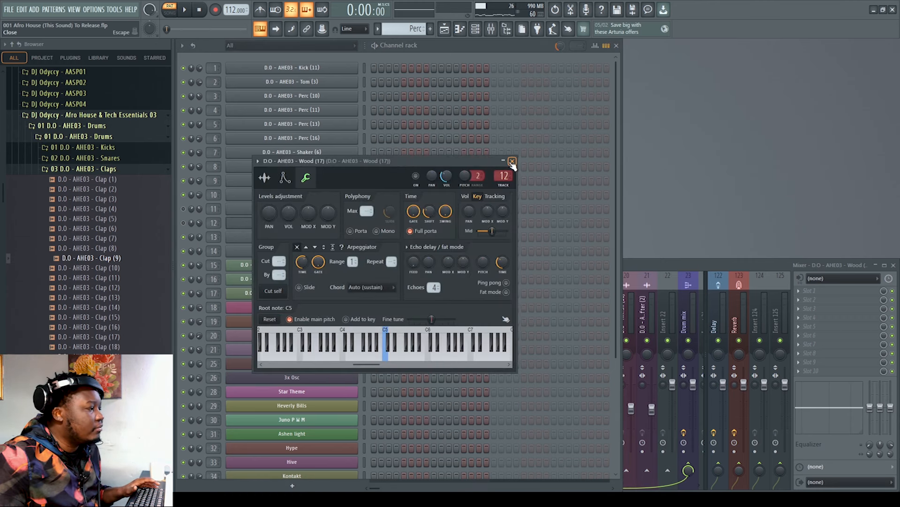
pyautogui.click(512, 161)
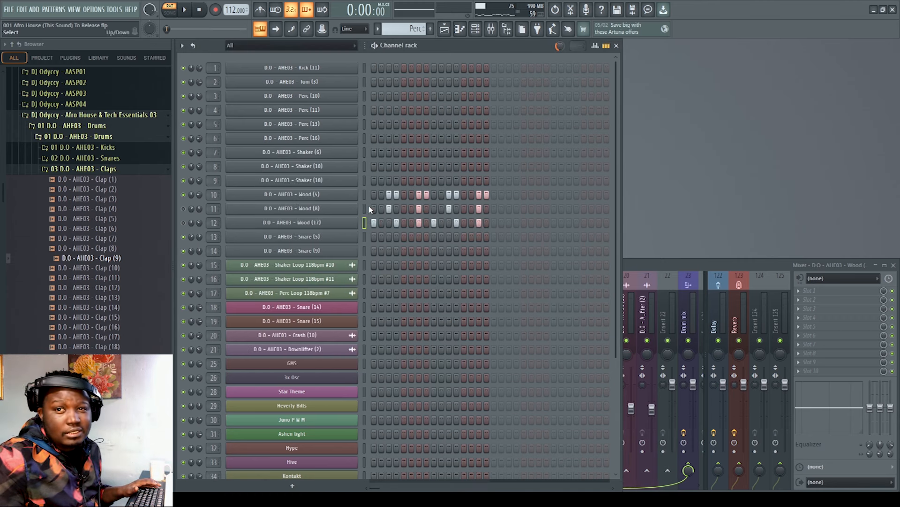
# Step: Unmute Wood (17) and Wood (8), and play the complete Perc pattern
pyautogui.press('space')
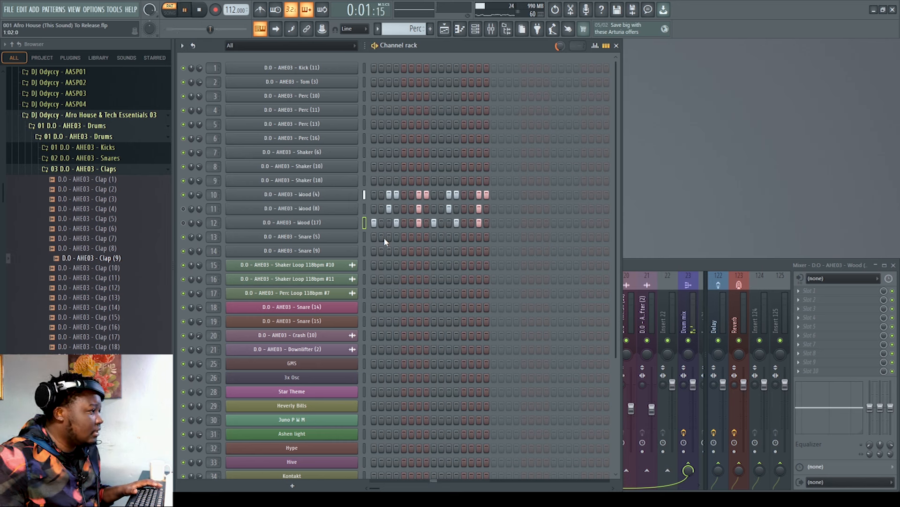
pyautogui.click(183, 223)
pyautogui.press('space')
pyautogui.click(183, 208)
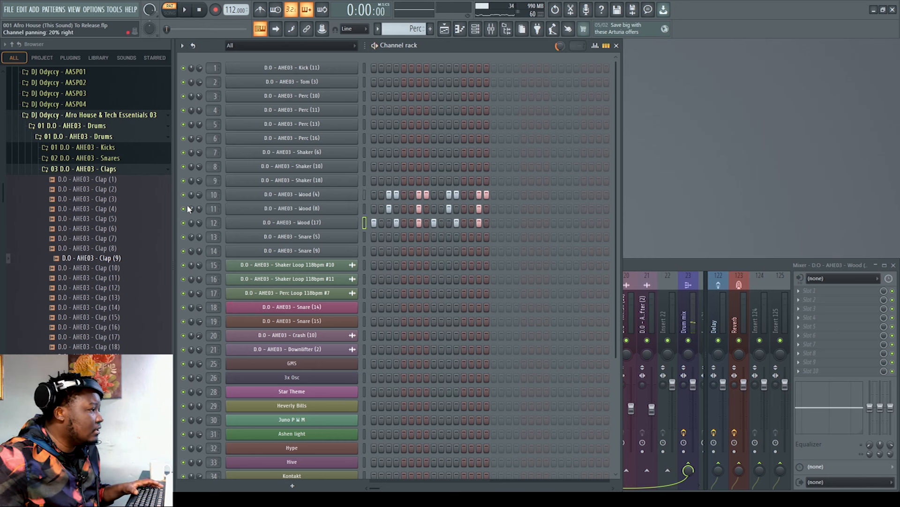
pyautogui.press('space')
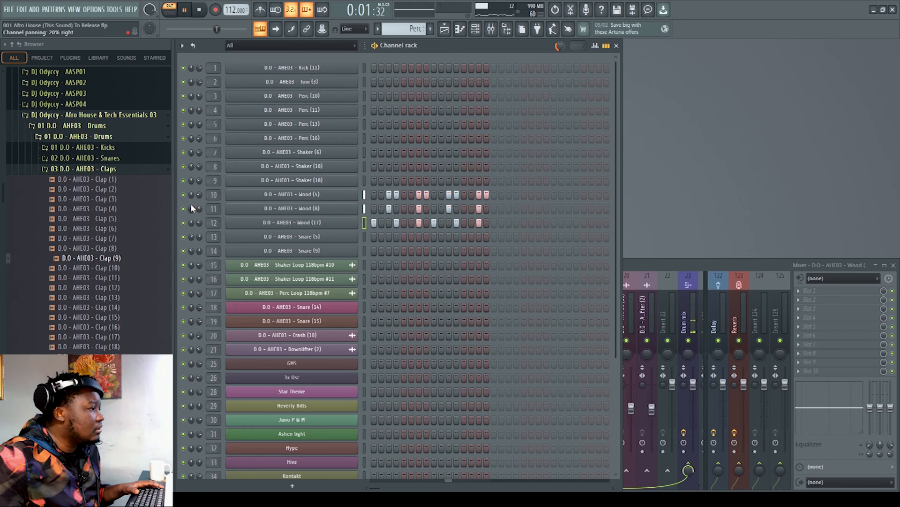
pyautogui.press('space')
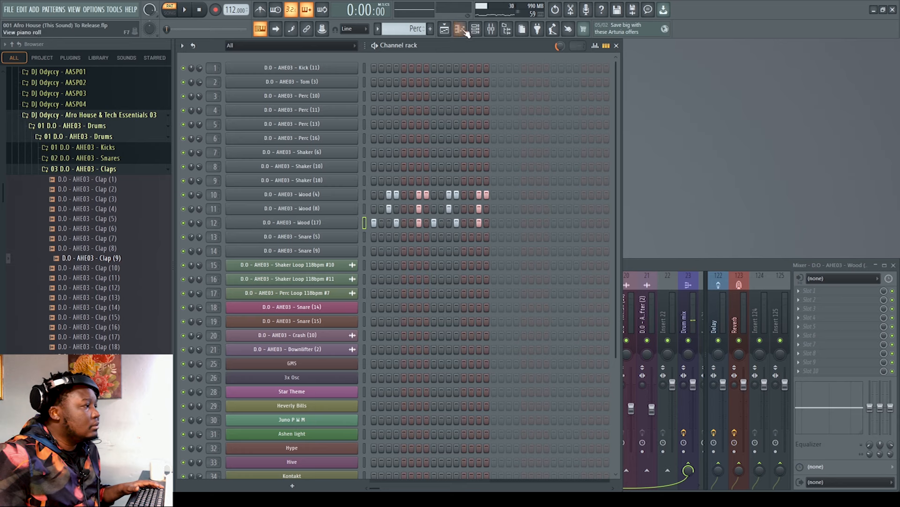
# Step: Unmute the Snare track in the playlist and show the Snare pattern in the channel rack
pyautogui.click(445, 29)
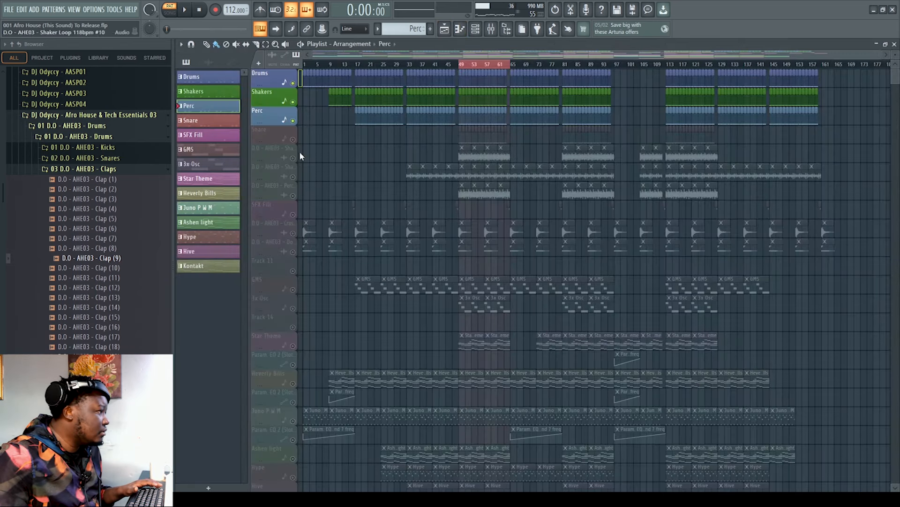
pyautogui.click(293, 140)
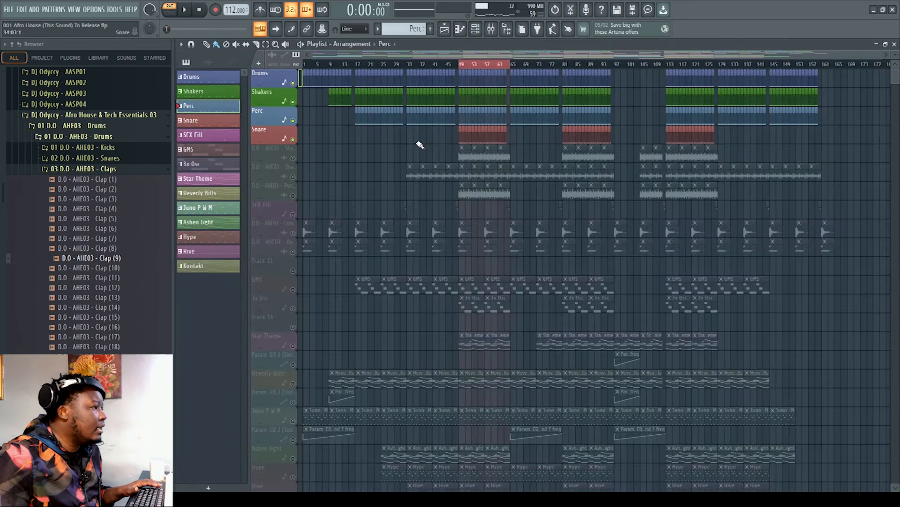
pyautogui.click(461, 139)
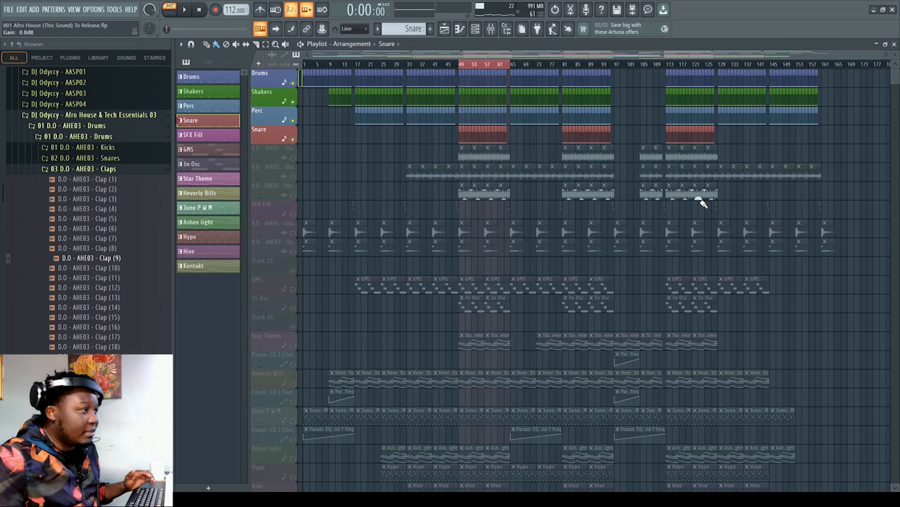
pyautogui.click(894, 45)
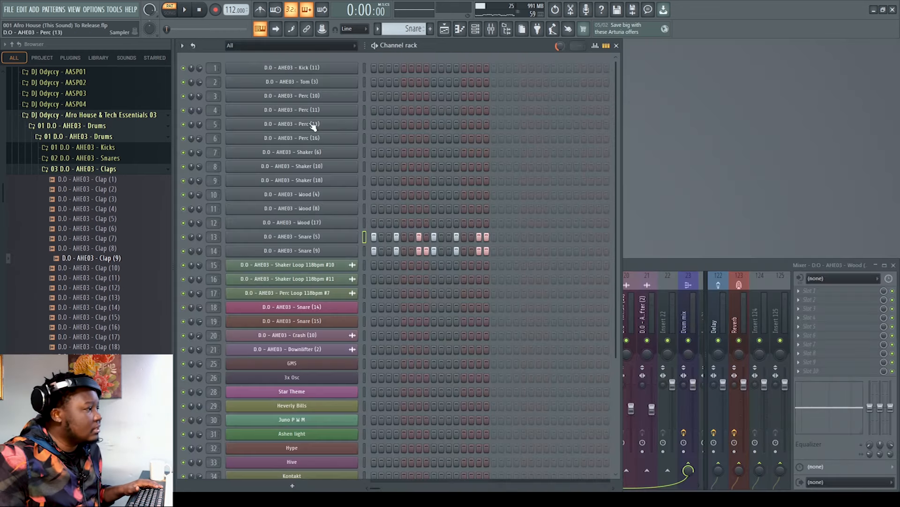
# Step: Play the Snare pattern on its own, and play the arrangement in song mode from bar 49 with the snares included
pyautogui.click(186, 14)
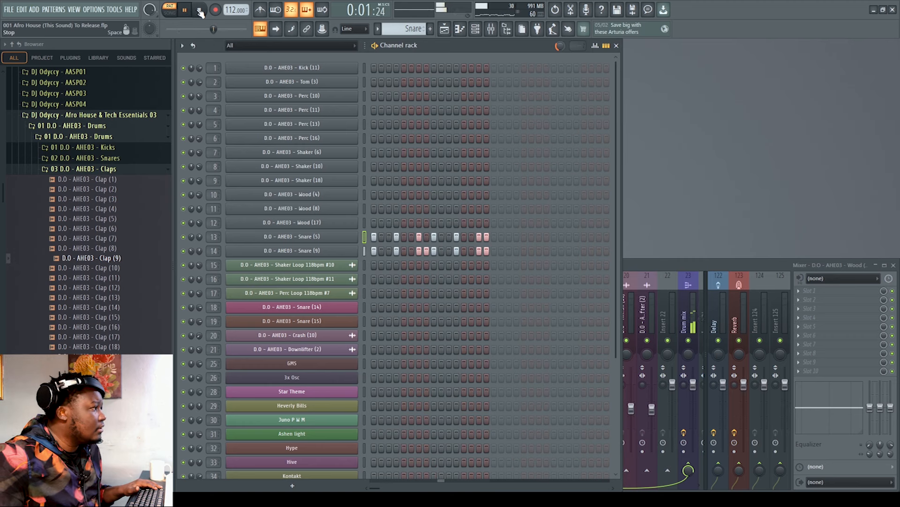
pyautogui.click(199, 12)
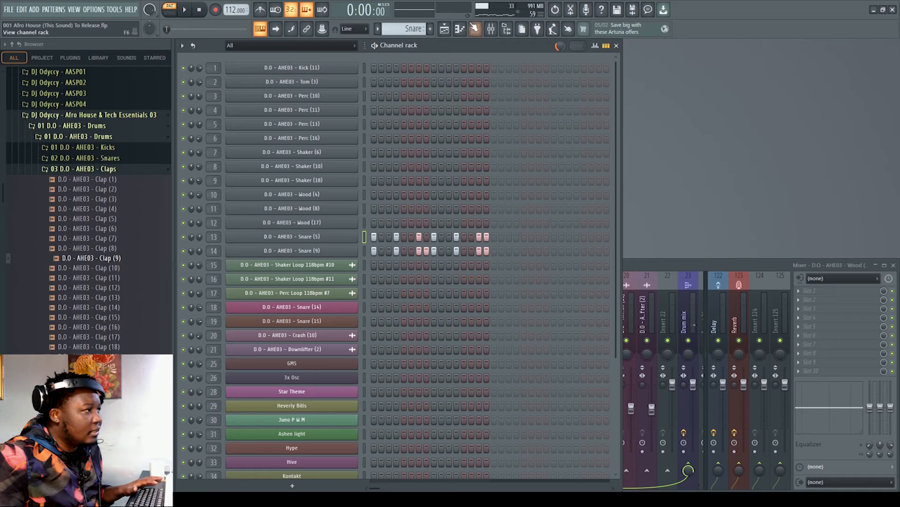
pyautogui.click(445, 28)
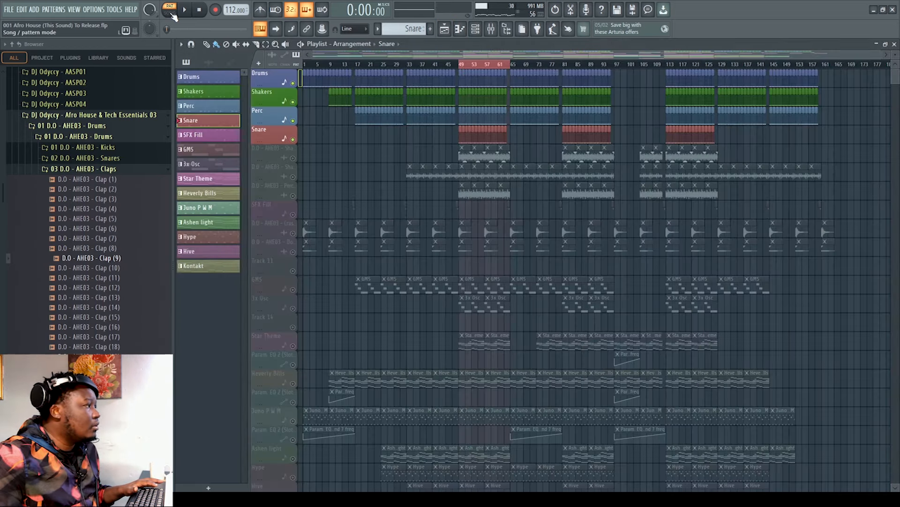
pyautogui.click(170, 12)
pyautogui.press('space')
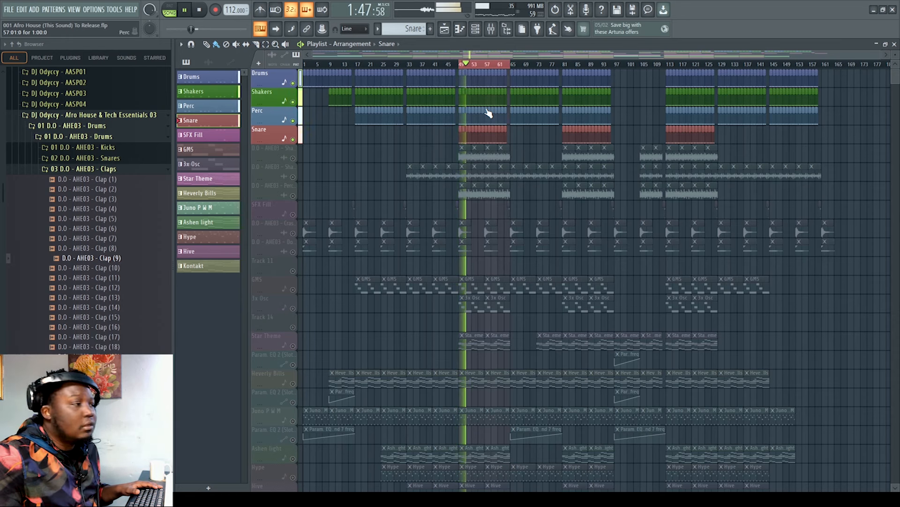
pyautogui.press('space')
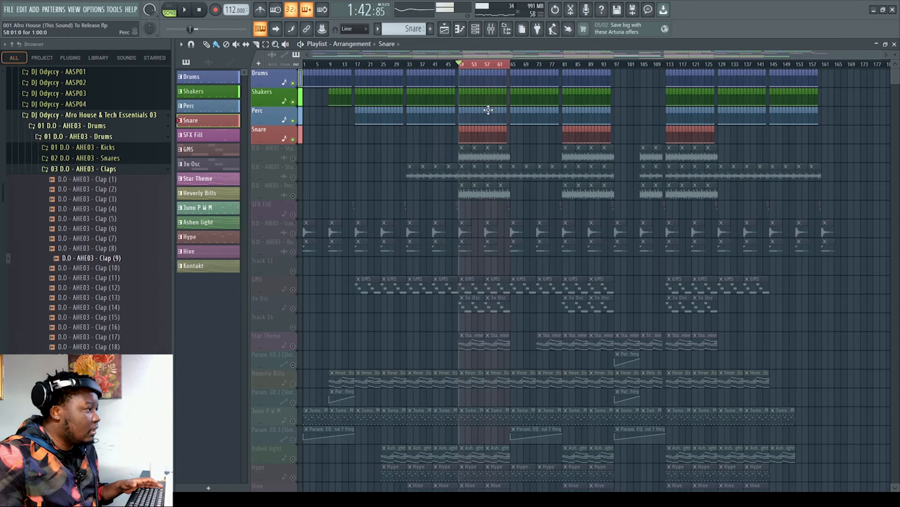
# Step: Unmute the two Shaker Loop tracks and the Perc Loop track in the playlist, and play the section from bar 49
pyautogui.click(293, 158)
pyautogui.click(293, 177)
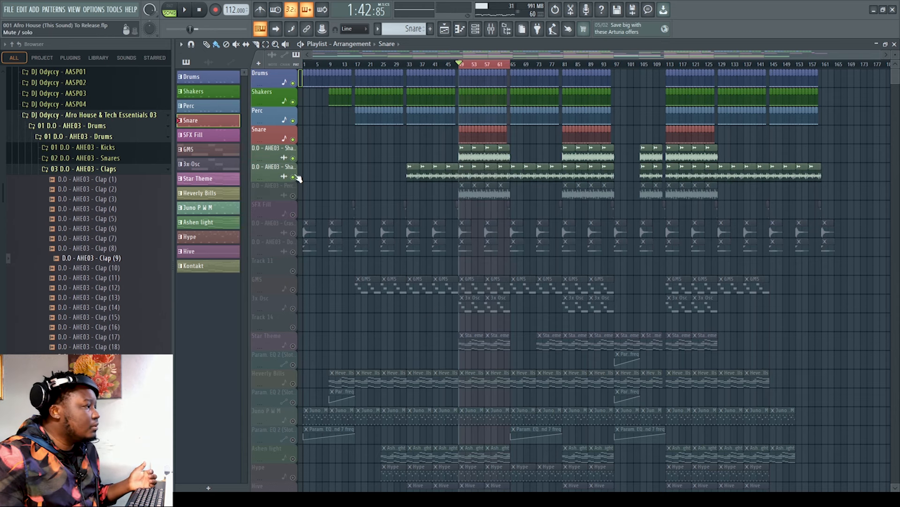
pyautogui.click(293, 195)
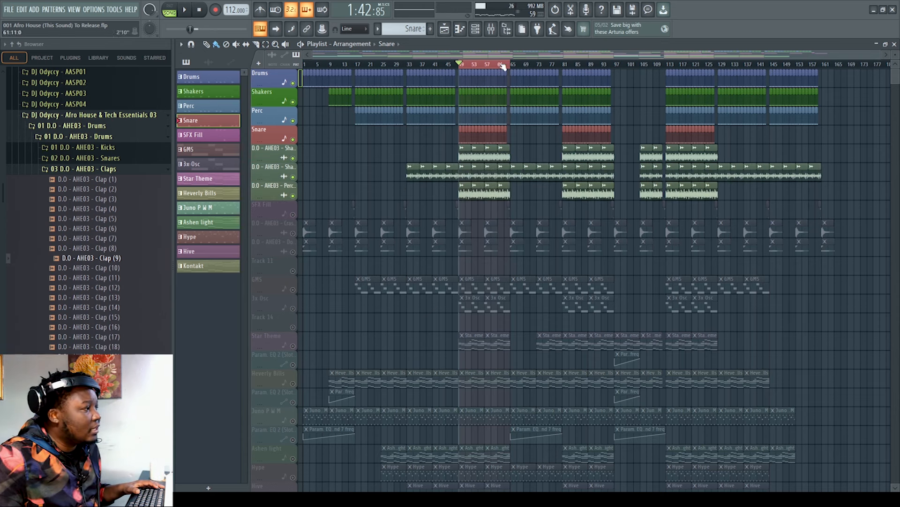
pyautogui.press('space')
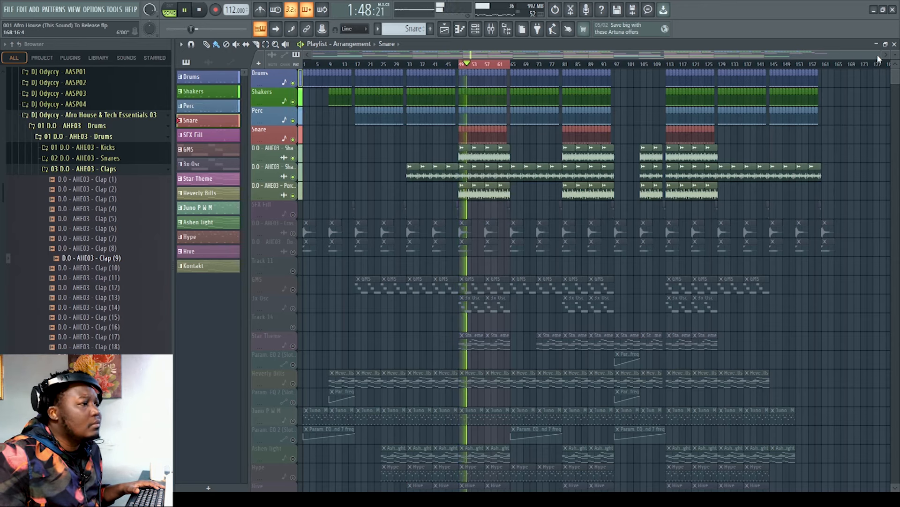
pyautogui.moveTo(880, 55); pyautogui.dragTo(612, 58)
pyautogui.press('space')
# Step: Unmute the SFX Fill track and play the arrangement from the fill just before bar 49
pyautogui.click(293, 214)
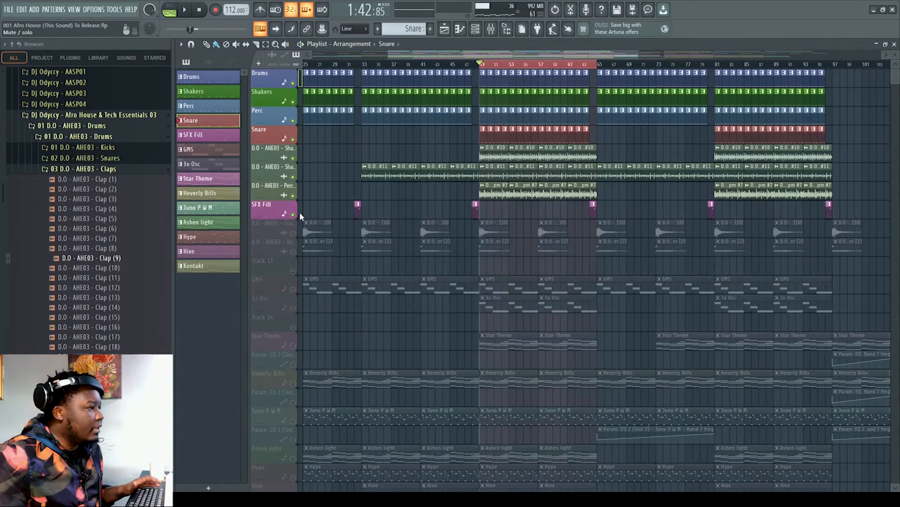
pyautogui.click(473, 65)
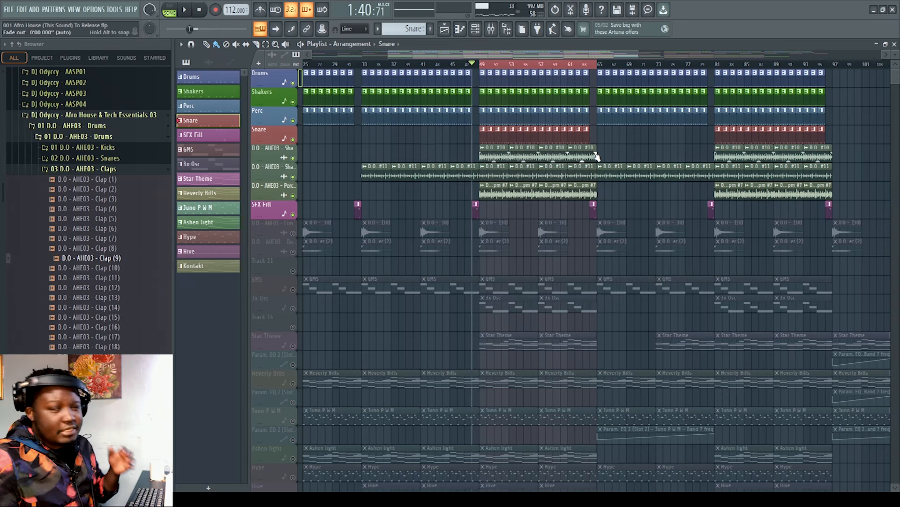
pyautogui.press('space')
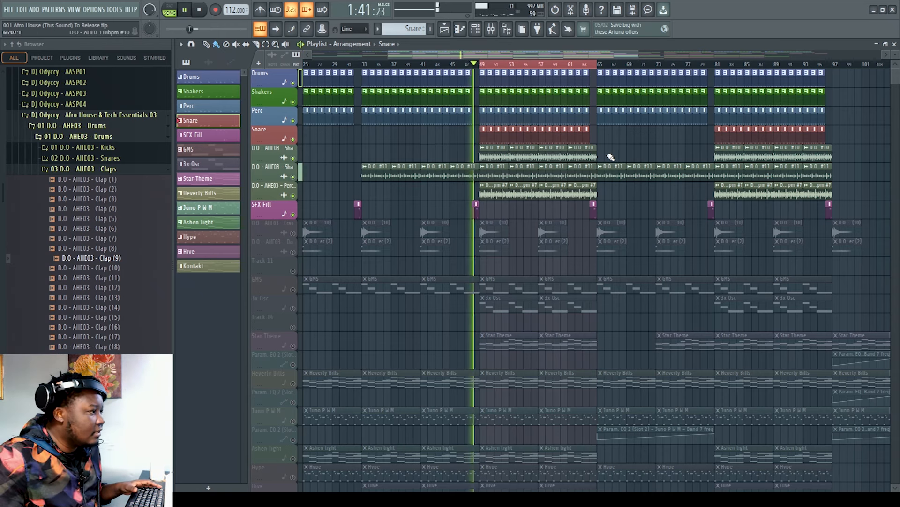
pyautogui.press('space')
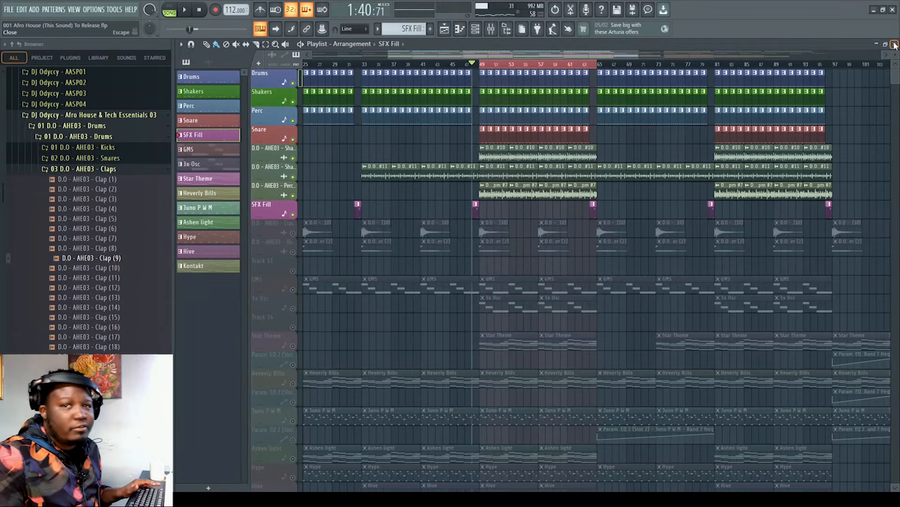
# Step: Show the SFX Fill pattern in the channel rack, play it in pattern mode, and select the Snare (15) channel
pyautogui.click(895, 44)
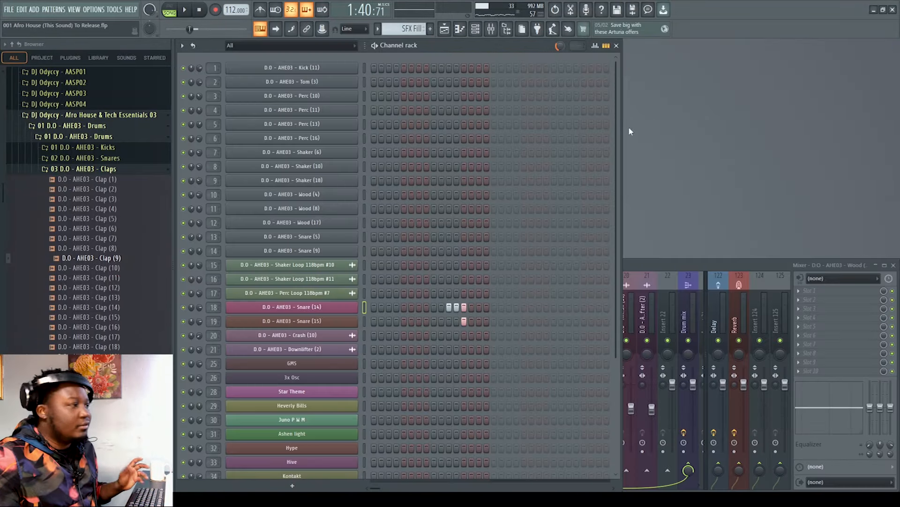
pyautogui.click(174, 9)
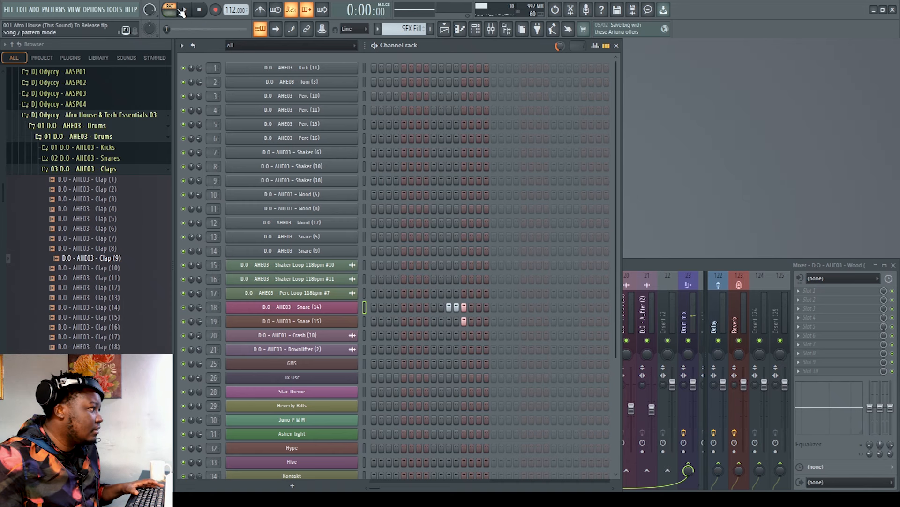
pyautogui.press('space')
pyautogui.click(364, 320)
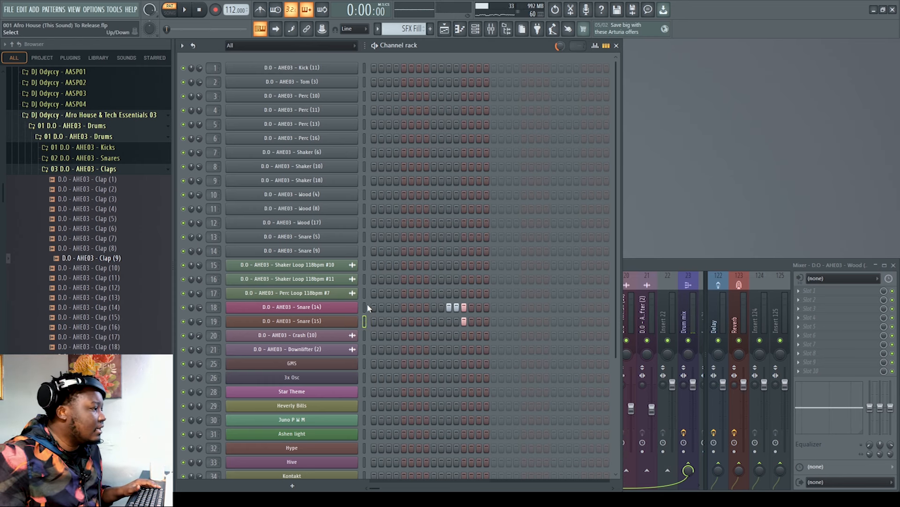
# Step: Look over the mixer tracks and inspect the step velocities of the Snare (14) channel in the graph editor
pyautogui.click(702, 263)
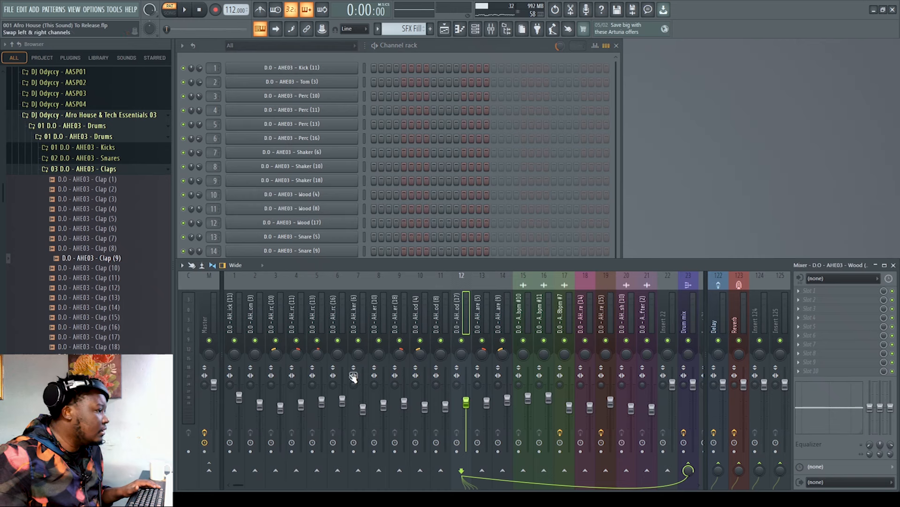
pyautogui.click(454, 56)
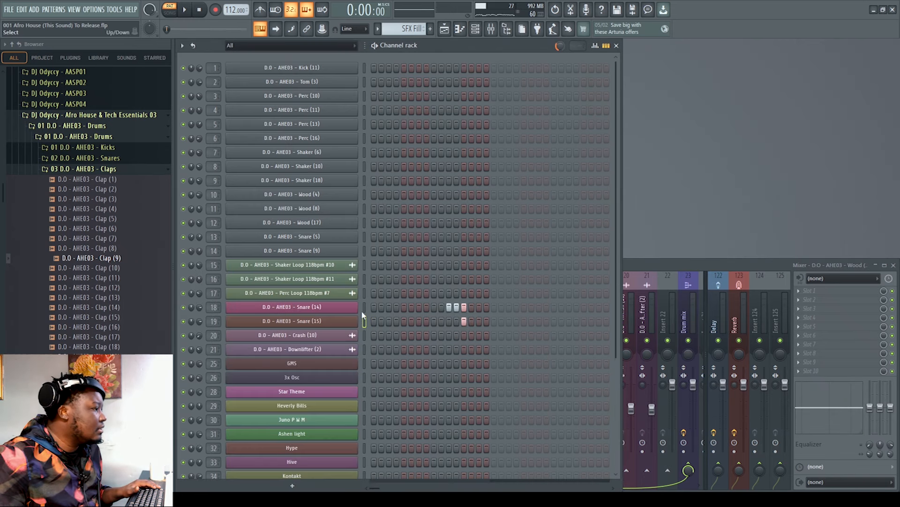
pyautogui.click(596, 46)
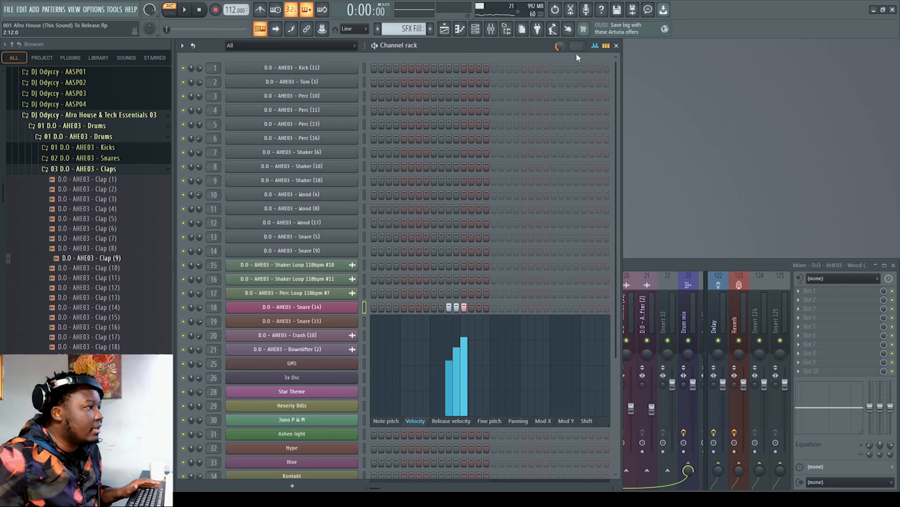
pyautogui.click(596, 46)
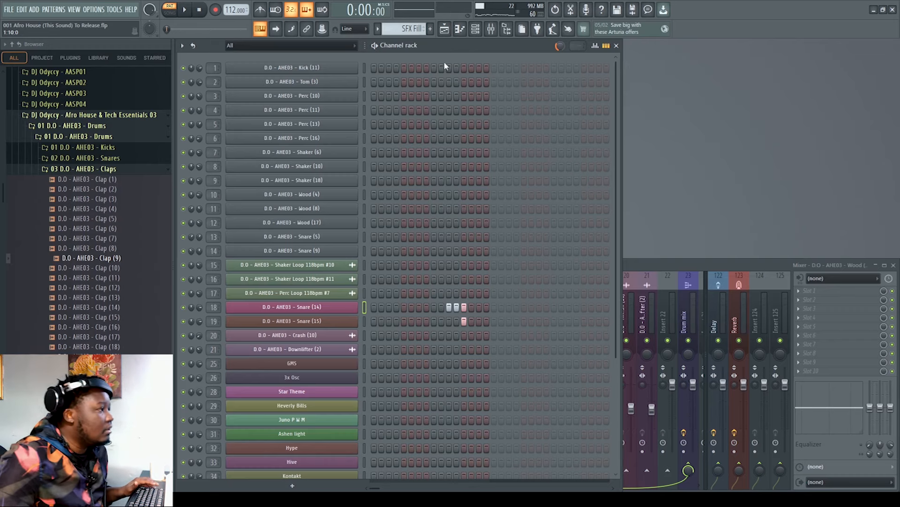
# Step: Unmute the Crash and Downlifter tracks in the playlist and play the song from bar 49
pyautogui.click(448, 30)
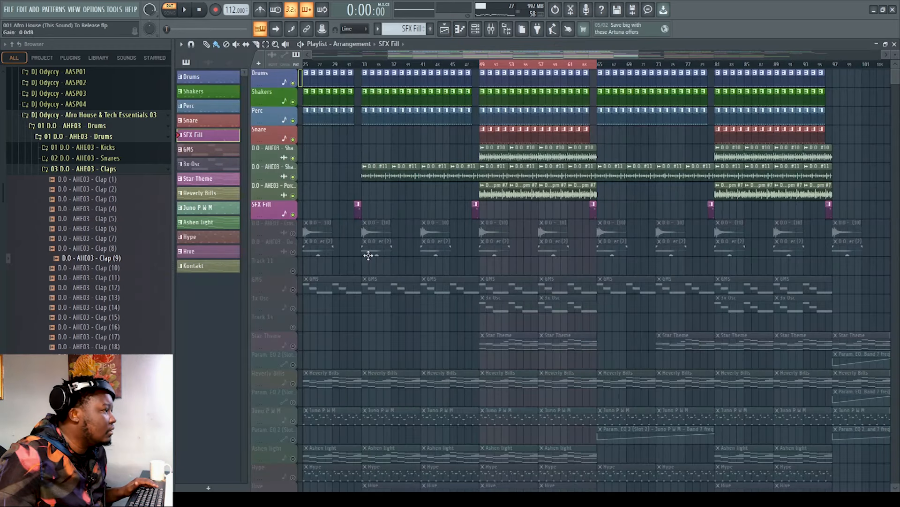
pyautogui.click(294, 233)
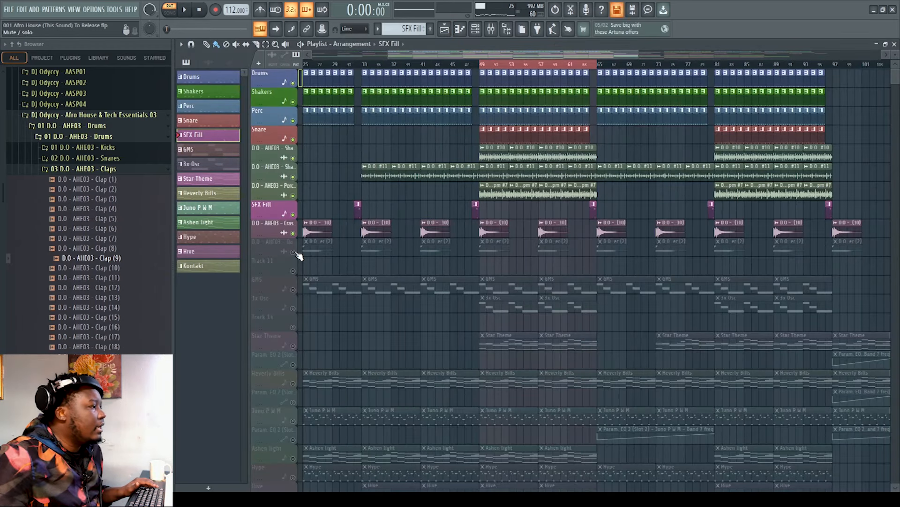
pyautogui.click(294, 252)
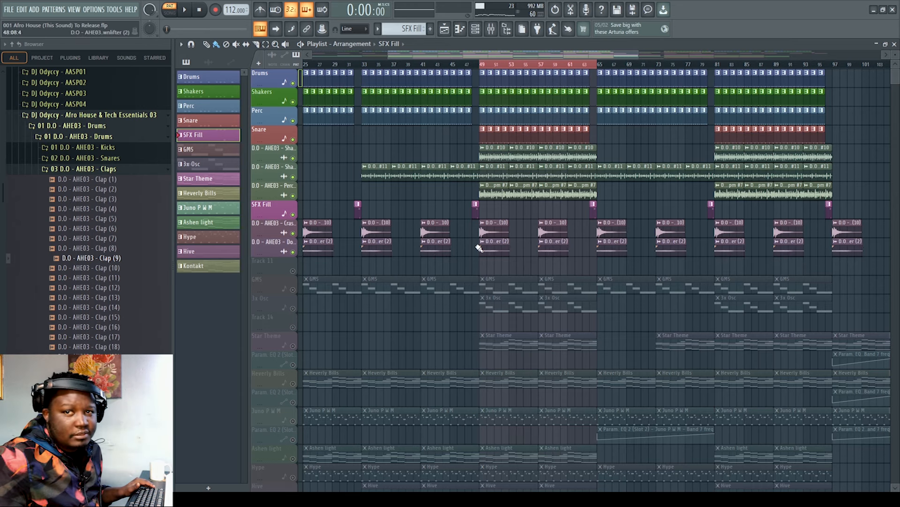
pyautogui.click(484, 66)
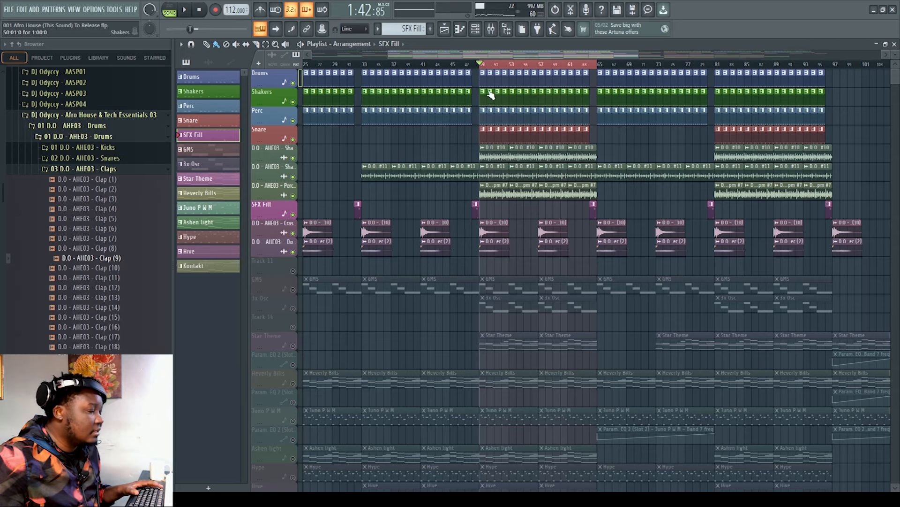
pyautogui.press('space')
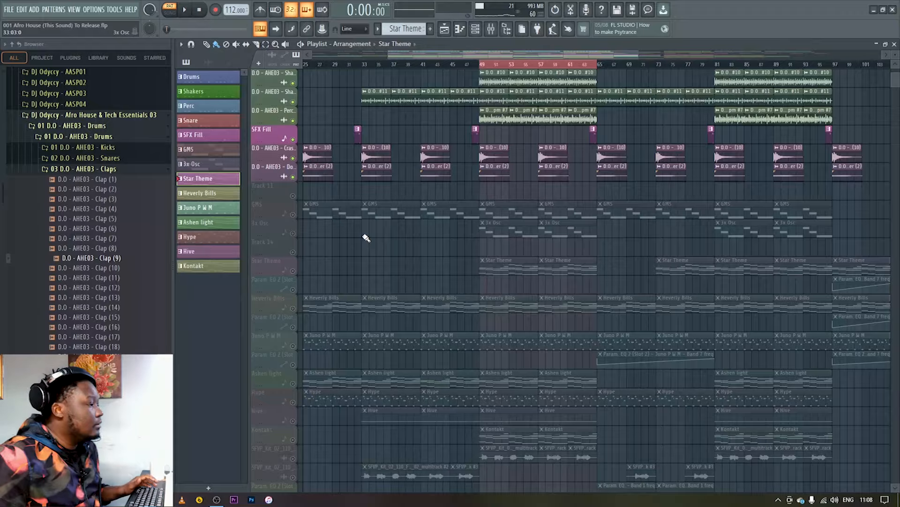
# Step: Unmute the Star Theme track in the playlist and play the Star Theme pattern from the channel rack
pyautogui.scroll(-3, 448, 294)
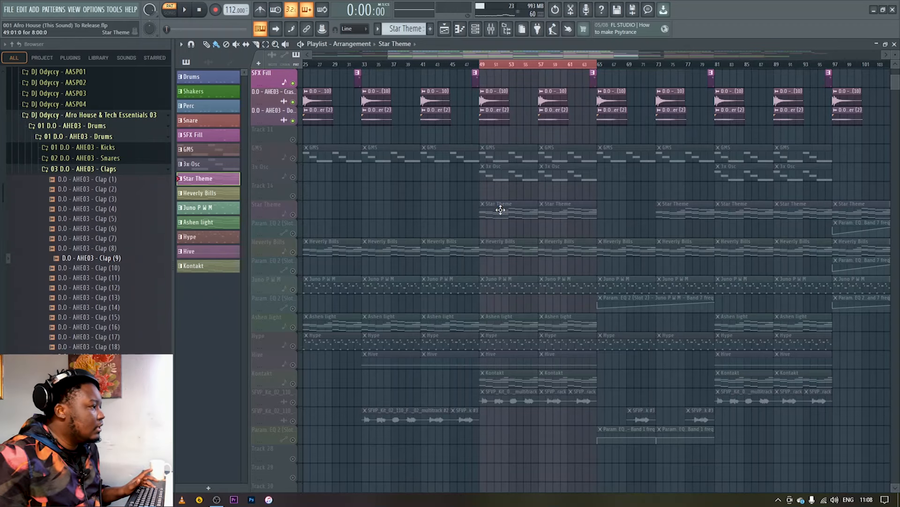
pyautogui.click(292, 214)
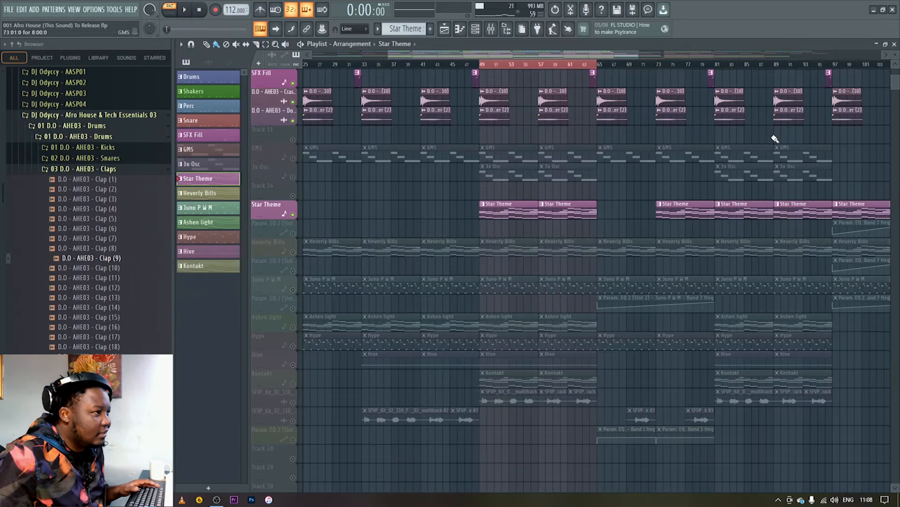
pyautogui.click(895, 43)
pyautogui.press('space')
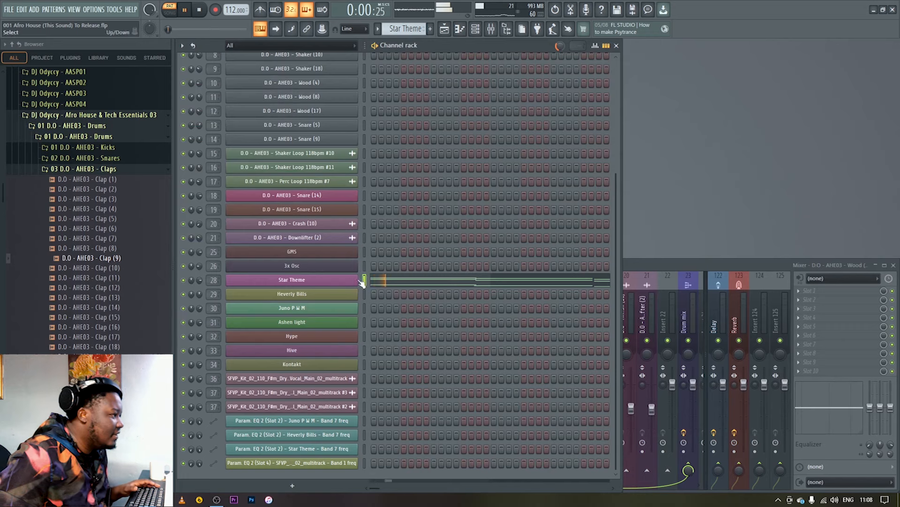
# Step: Inspect the Star Theme channel's FLEX preset and its piano roll notes during playback, and stop playback
pyautogui.click(351, 278)
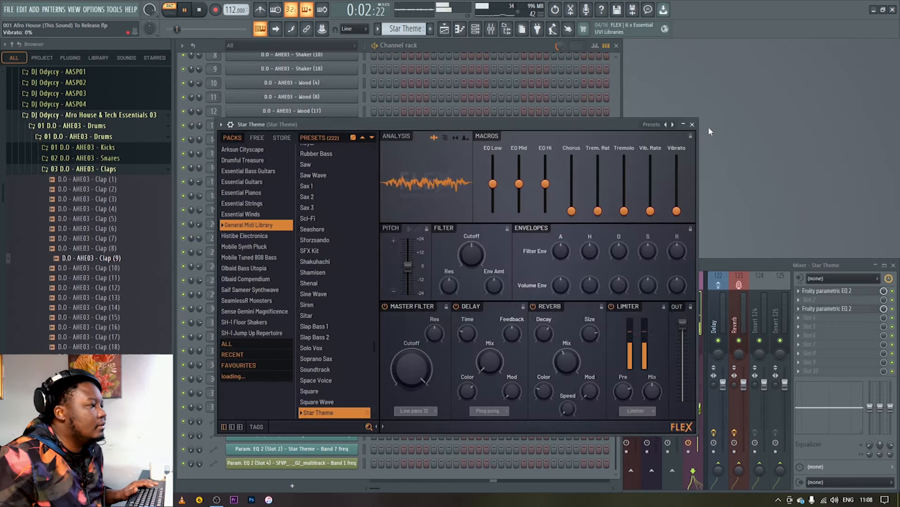
pyautogui.click(692, 124)
pyautogui.click(503, 280)
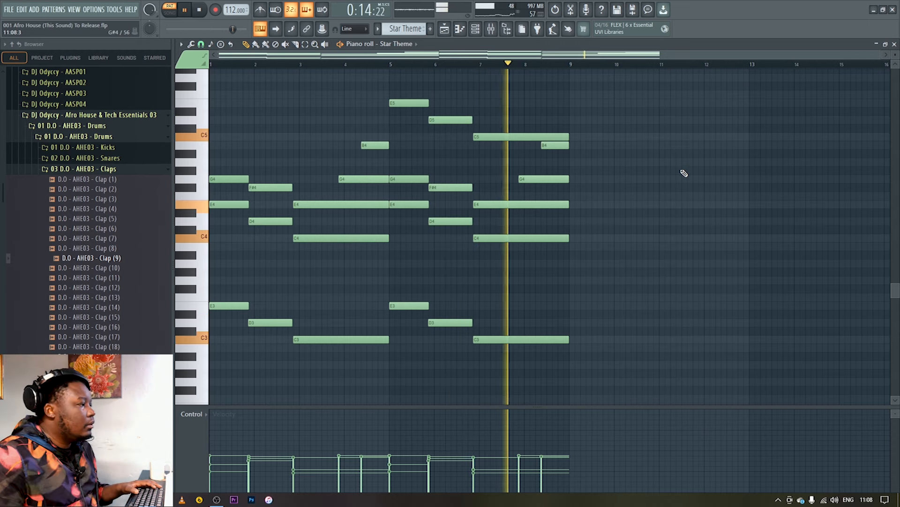
pyautogui.press('space')
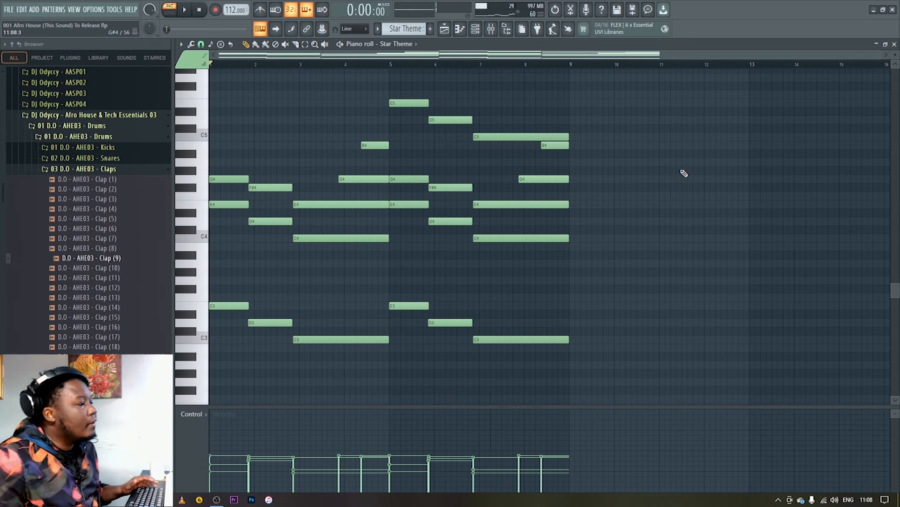
pyautogui.click(895, 44)
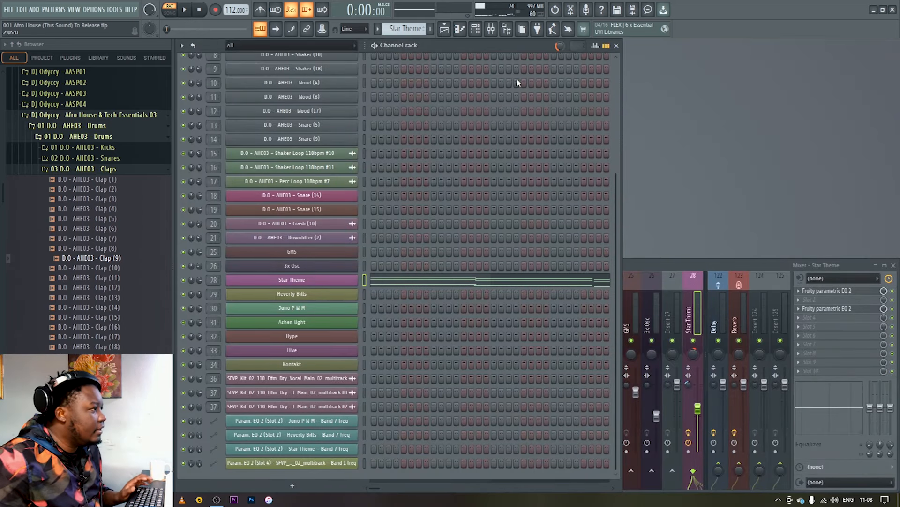
# Step: Look over the mixer tracks and open the first Fruity parametric EQ 2 on the Star Theme insert
pyautogui.click(657, 264)
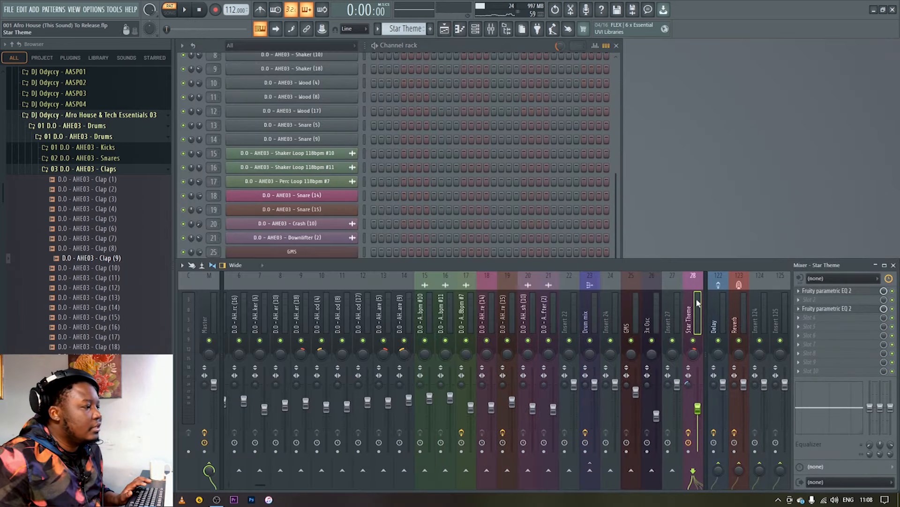
pyautogui.moveTo(269, 485); pyautogui.dragTo(303, 486)
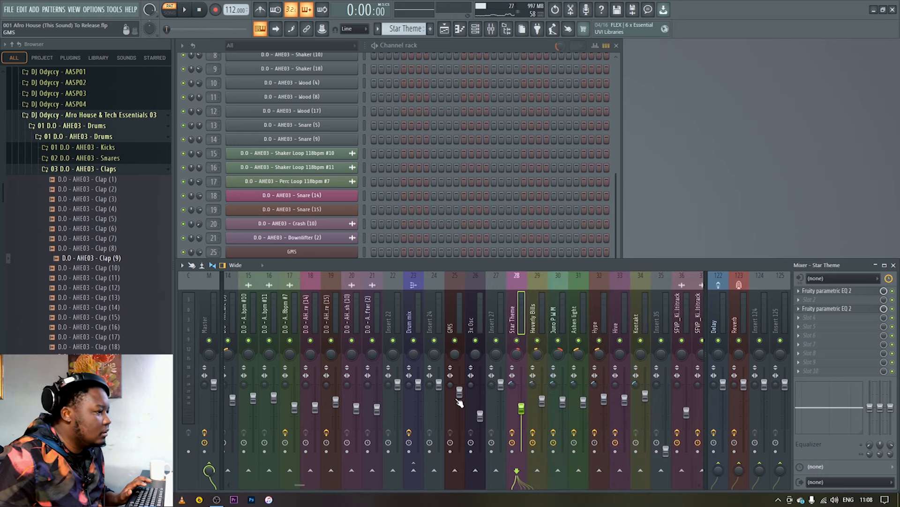
pyautogui.click(828, 291)
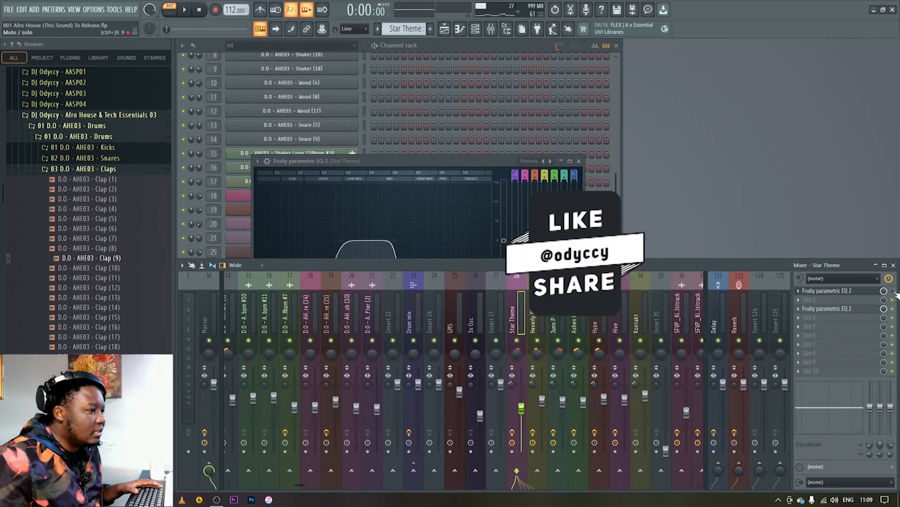
# Step: Play the Star Theme pattern with its first-slot EQ bypassed and enabled to compare the sound, and close the EQ
pyautogui.press('space')
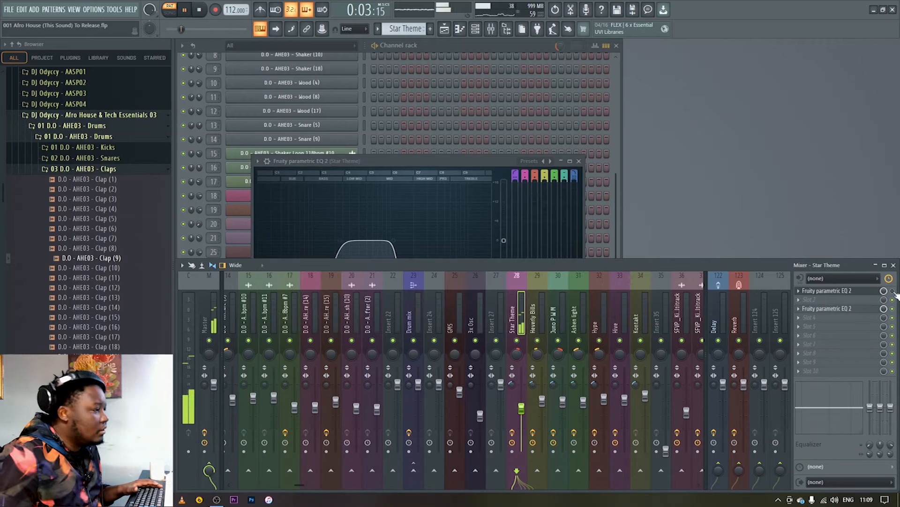
pyautogui.moveTo(459, 165); pyautogui.dragTo(625, 128)
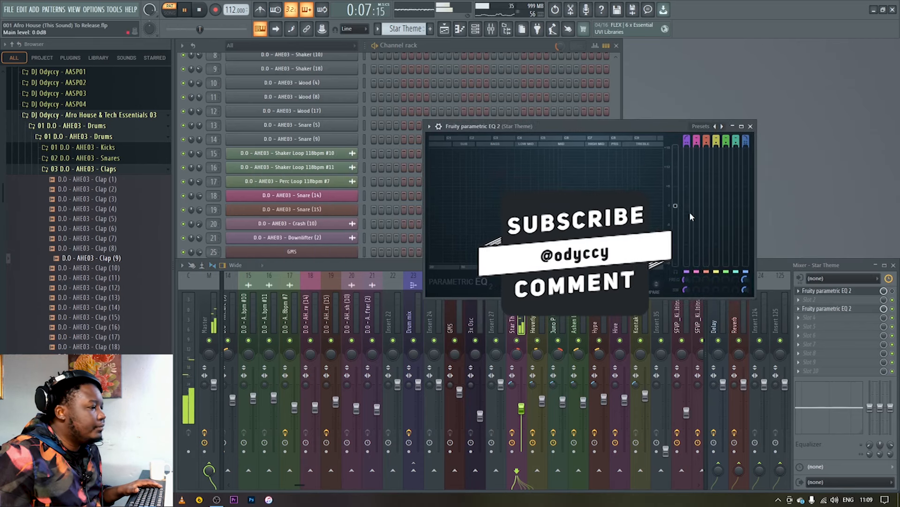
pyautogui.press('space')
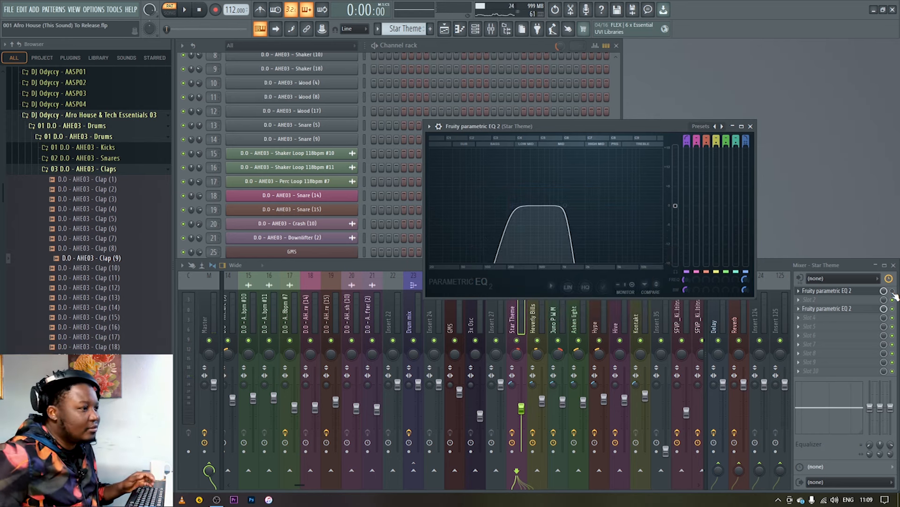
pyautogui.press('space')
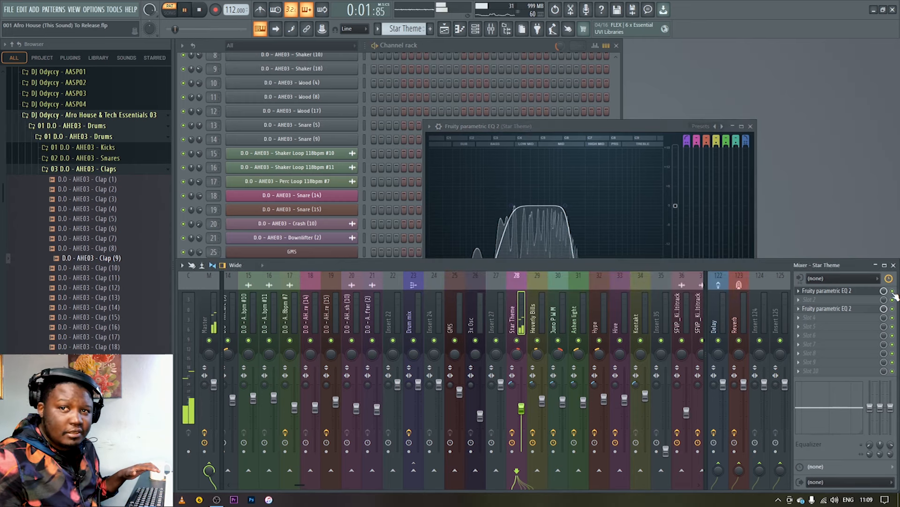
pyautogui.press('space')
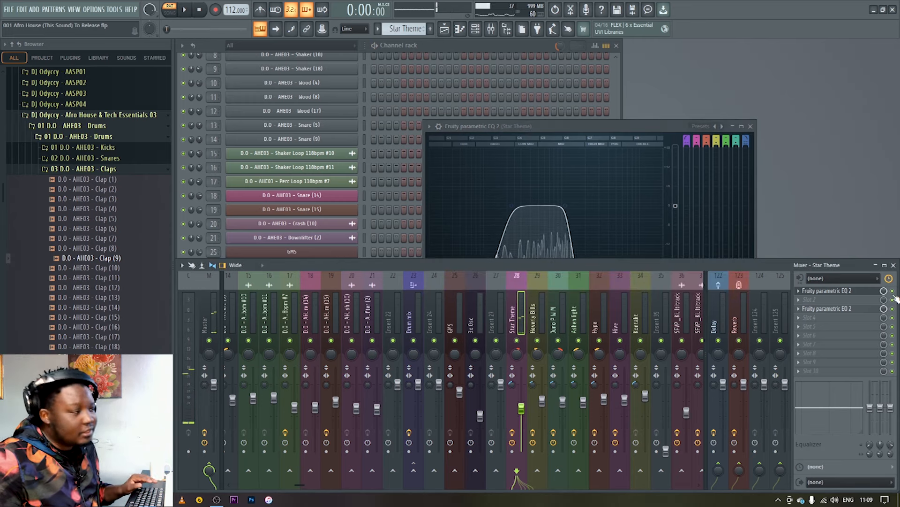
pyautogui.click(750, 126)
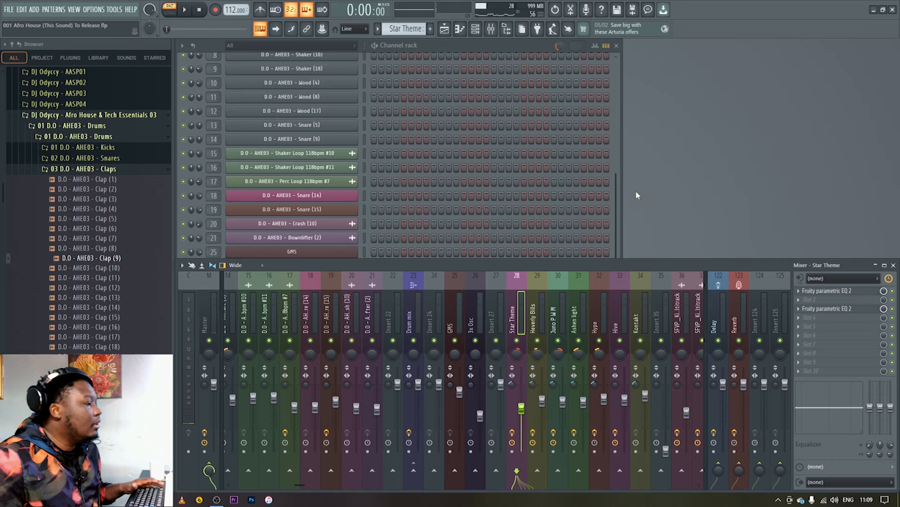
# Step: Inspect the Star Theme's slot 3 Fruity parametric EQ 2 and place the playhead at its automation clip at bar 97
pyautogui.click(844, 308)
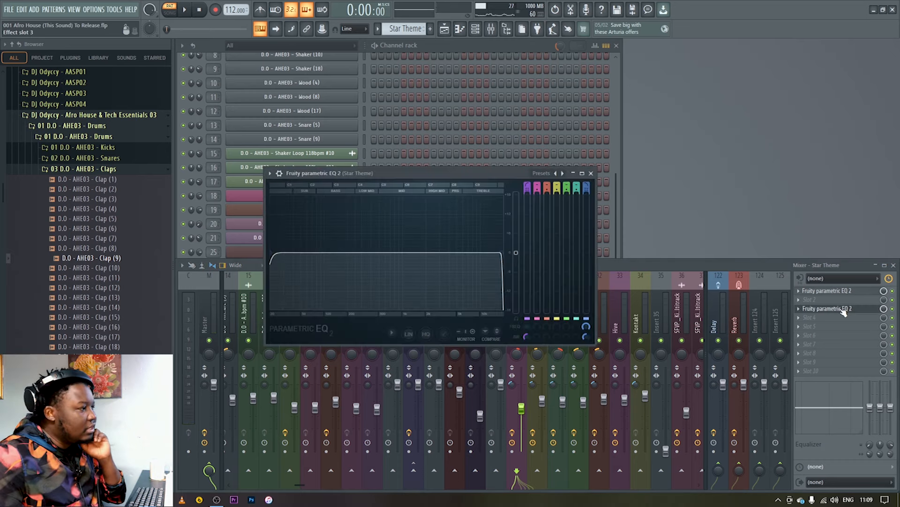
pyautogui.click(591, 174)
pyautogui.click(444, 29)
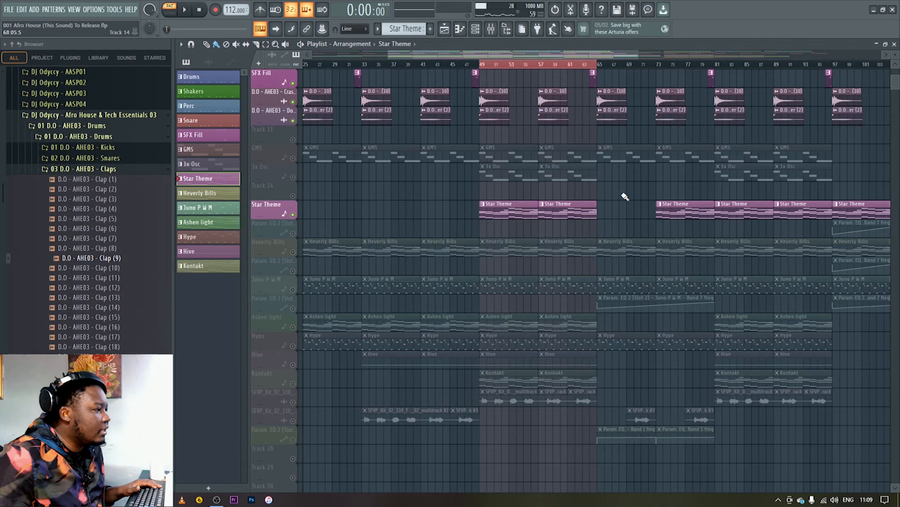
pyautogui.hscroll(6, 632, 177)
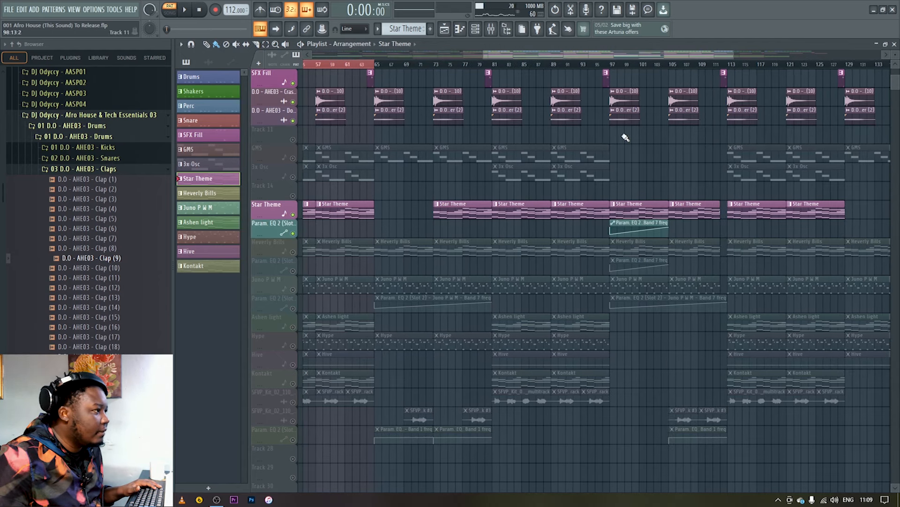
pyautogui.click(670, 70)
pyautogui.click(613, 66)
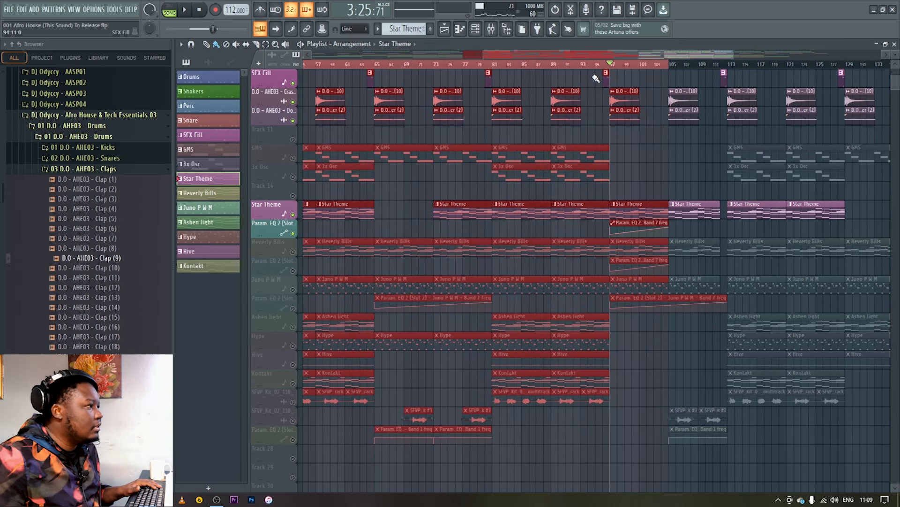
# Step: Play the song from bar 97 with the Star Theme's slot 3 EQ open to watch its automated filter sweep, and stop playback
pyautogui.click(491, 28)
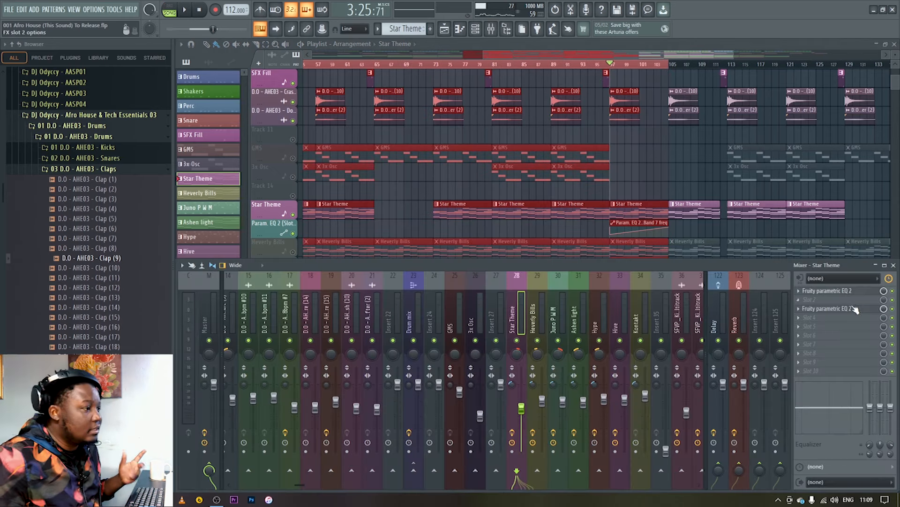
pyautogui.click(838, 309)
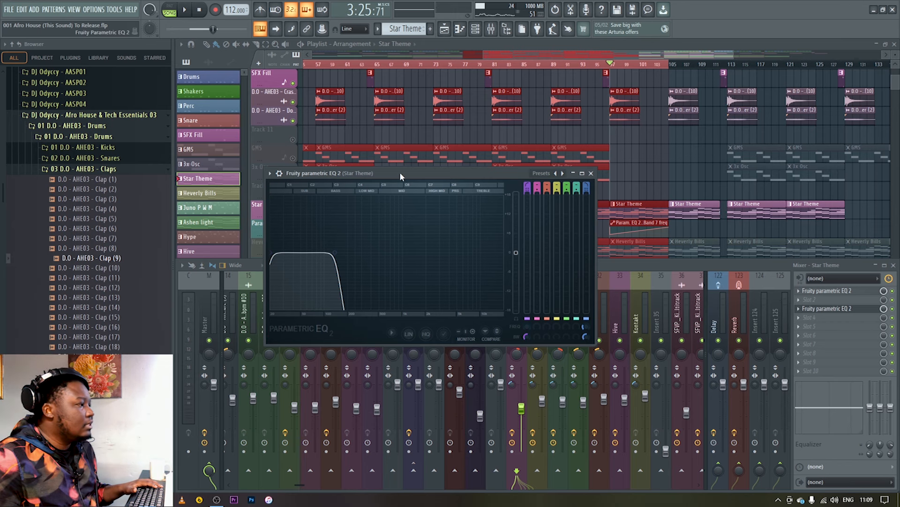
pyautogui.moveTo(400, 172); pyautogui.dragTo(519, 178)
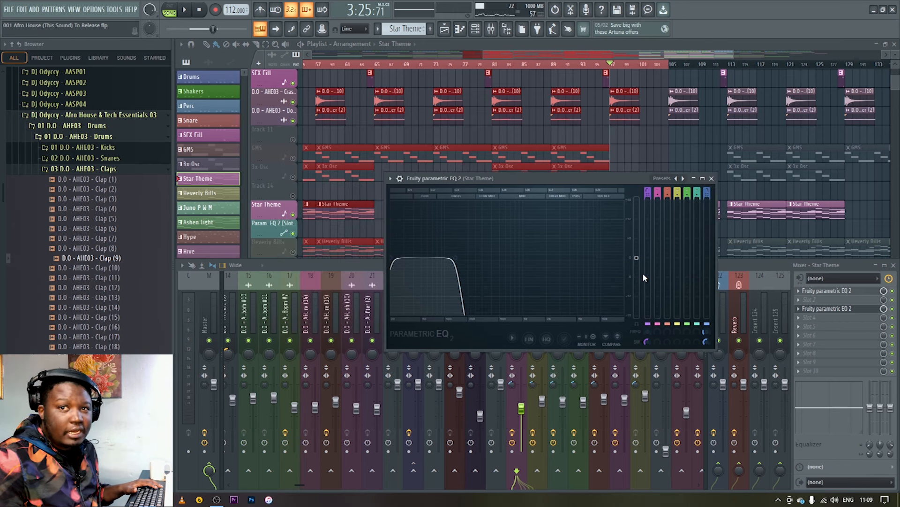
pyautogui.press('space')
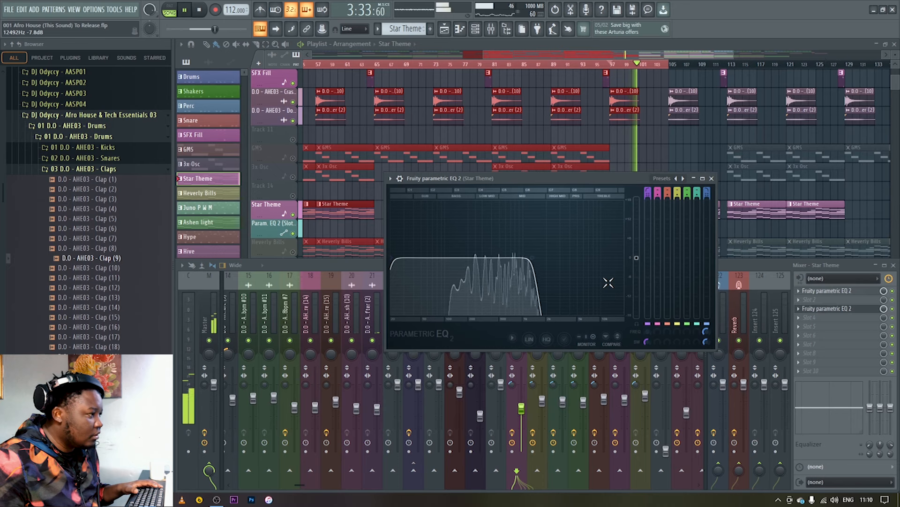
pyautogui.click(712, 178)
pyautogui.press('space')
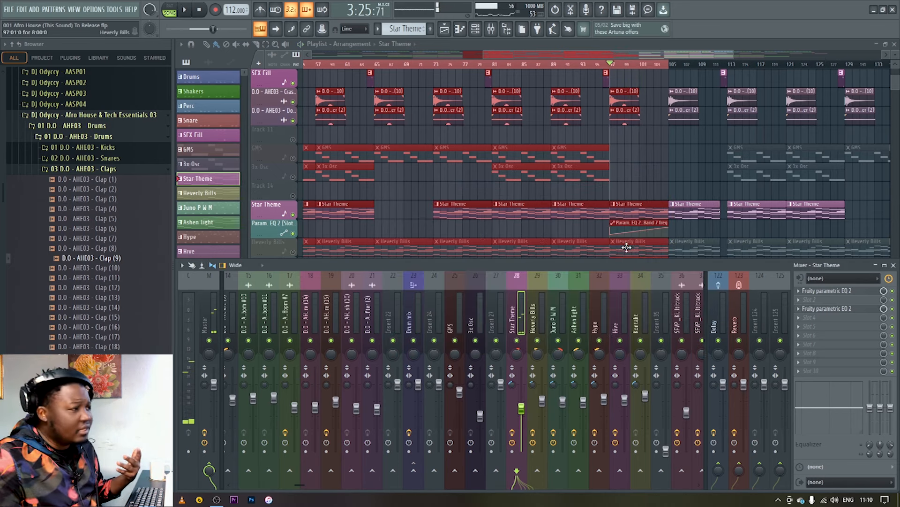
# Step: Set the playlist time selection to run from bar 49 to bar 65
pyautogui.moveTo(698, 54)
pyautogui.mouseDown()
pyautogui.moveTo(524, 65)
pyautogui.moveTo(559, 58)
pyautogui.moveTo(581, 68)
pyautogui.moveTo(621, 56)
pyautogui.moveTo(695, 68)
pyautogui.mouseUp()
pyautogui.press('F9')
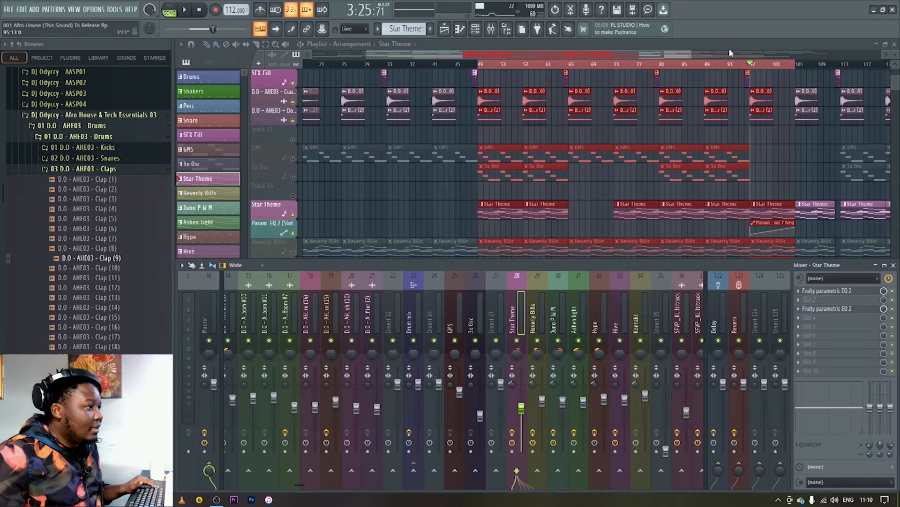
pyautogui.press('F9')
pyautogui.moveTo(799, 66); pyautogui.dragTo(576, 77)
pyautogui.click(580, 199)
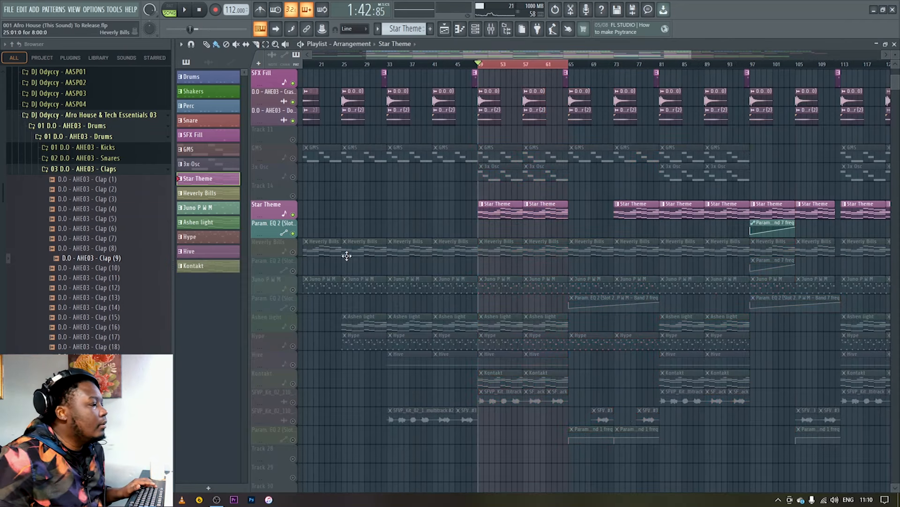
# Step: Unmute the Heverly Bills track in the playlist and inspect its channel's FLEX preset from the Saif Sameer Synthwave pack
pyautogui.click(293, 251)
pyautogui.click(504, 252)
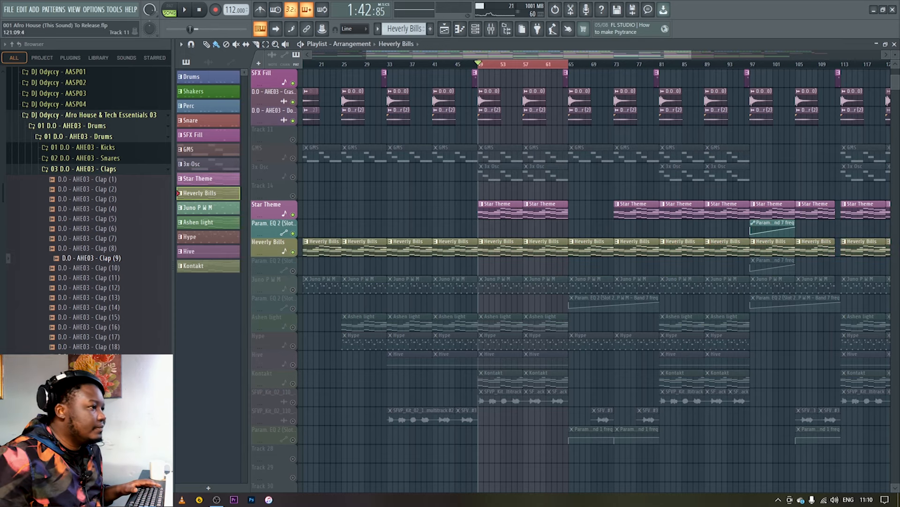
pyautogui.press('F9')
pyautogui.press('F6')
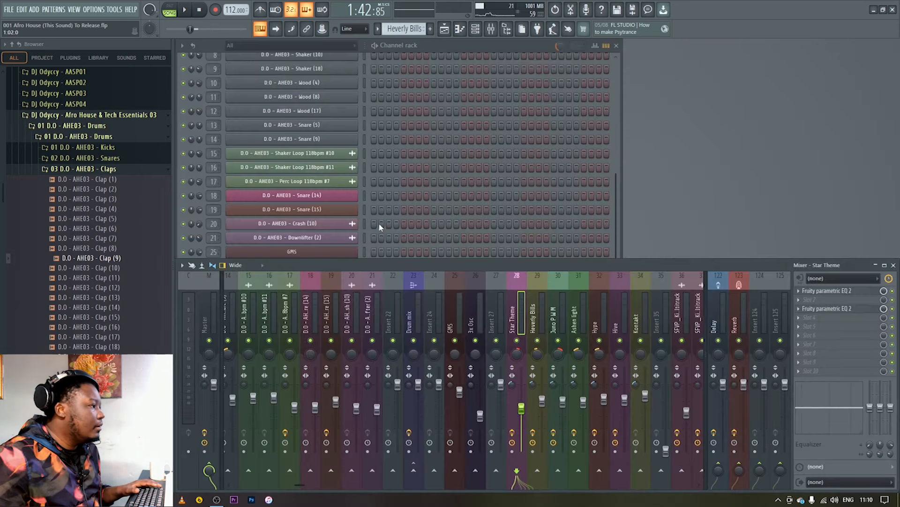
pyautogui.click(466, 47)
pyautogui.click(304, 296)
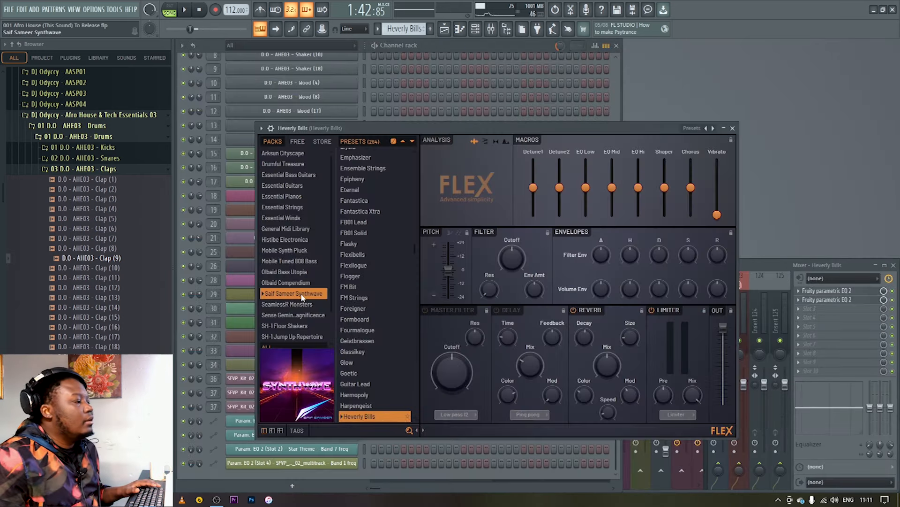
pyautogui.click(732, 128)
# Step: Switch to pattern mode, play the Heverly Bills pattern on its own with a look at its piano roll, and stop
pyautogui.click(170, 9)
pyautogui.press('space')
pyautogui.click(441, 299)
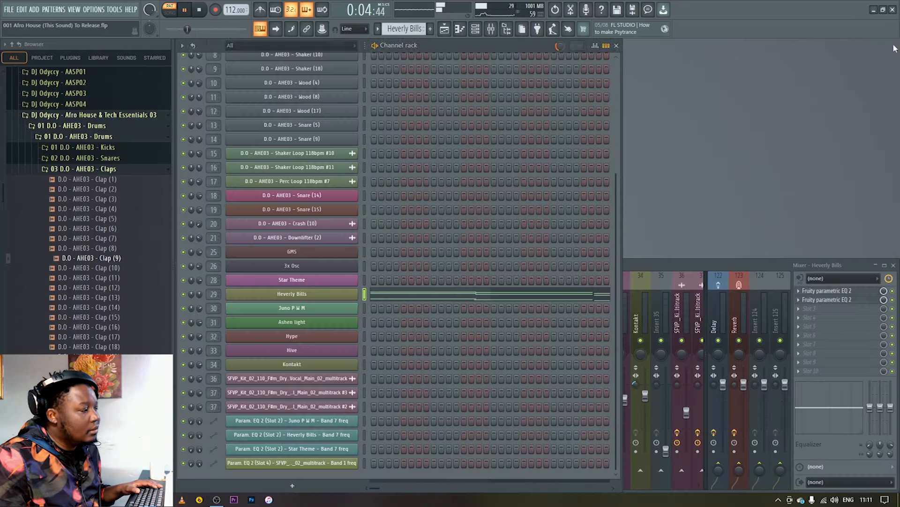
pyautogui.click(894, 44)
pyautogui.press('space')
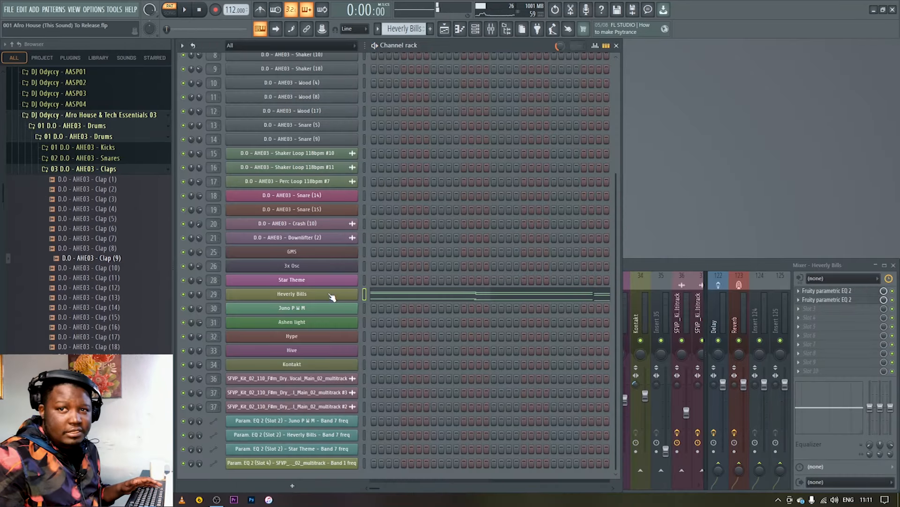
# Step: Replay the Heverly Bills pattern while examining all its chord notes in the piano roll, and stop playback
pyautogui.press('space')
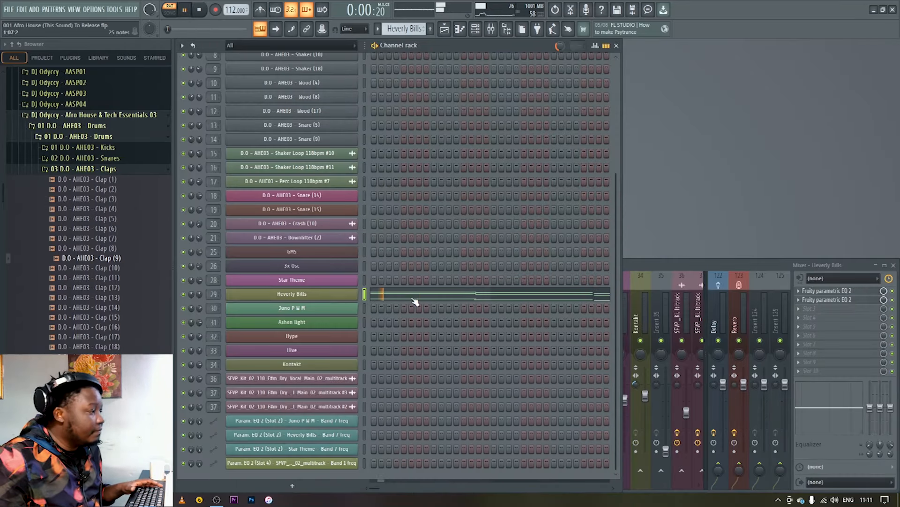
pyautogui.click(451, 28)
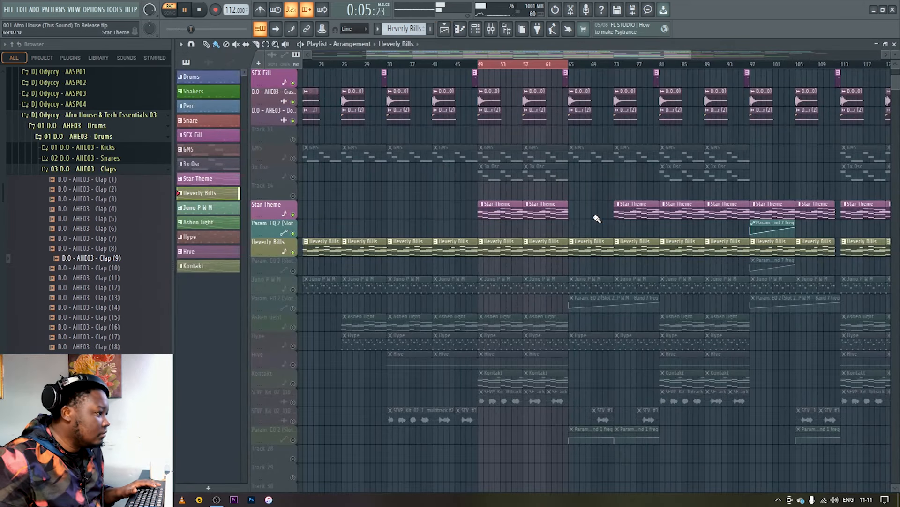
pyautogui.click(894, 44)
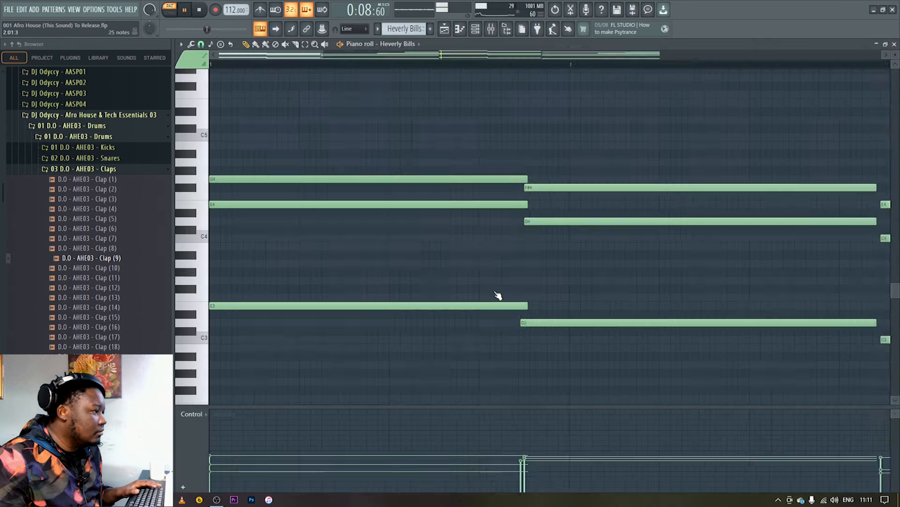
pyautogui.click(497, 294)
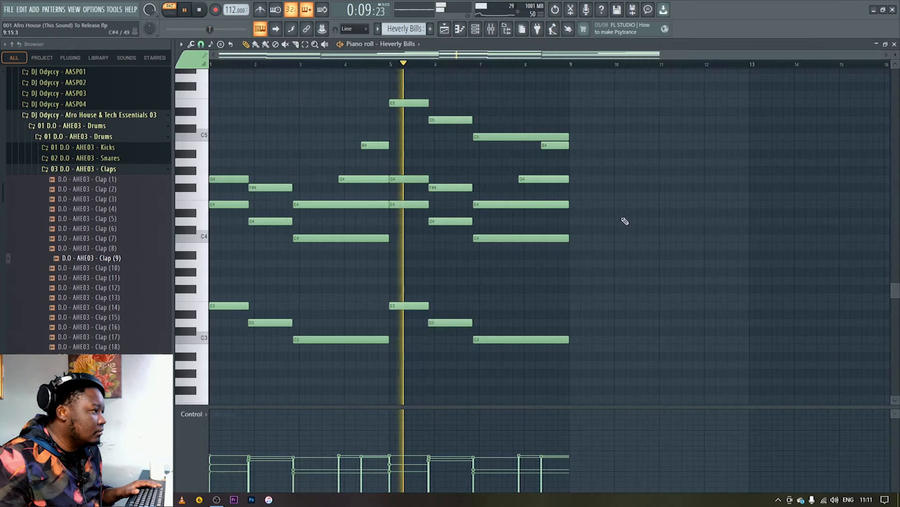
pyautogui.press('space')
pyautogui.click(894, 43)
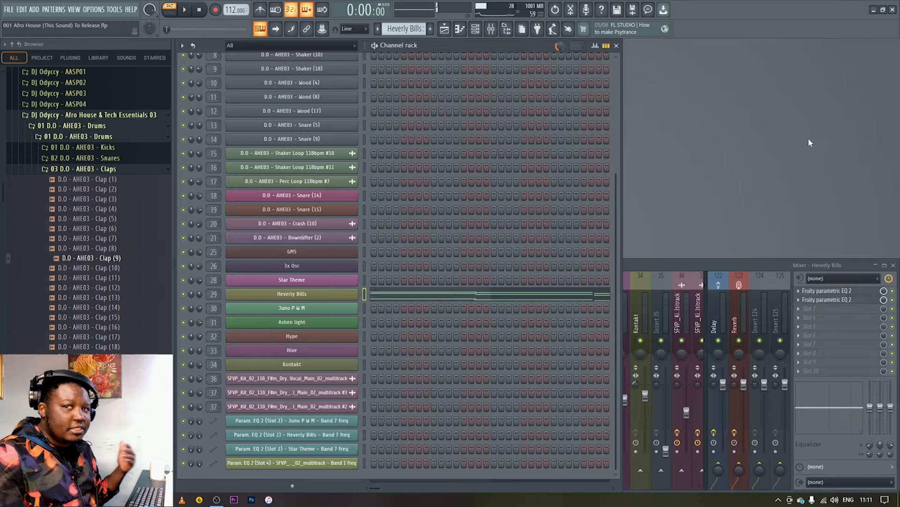
# Step: Inspect the first Fruity parametric EQ 2 on the Heverly Bills mixer insert and return to the playlist
pyautogui.doubleClick(693, 260)
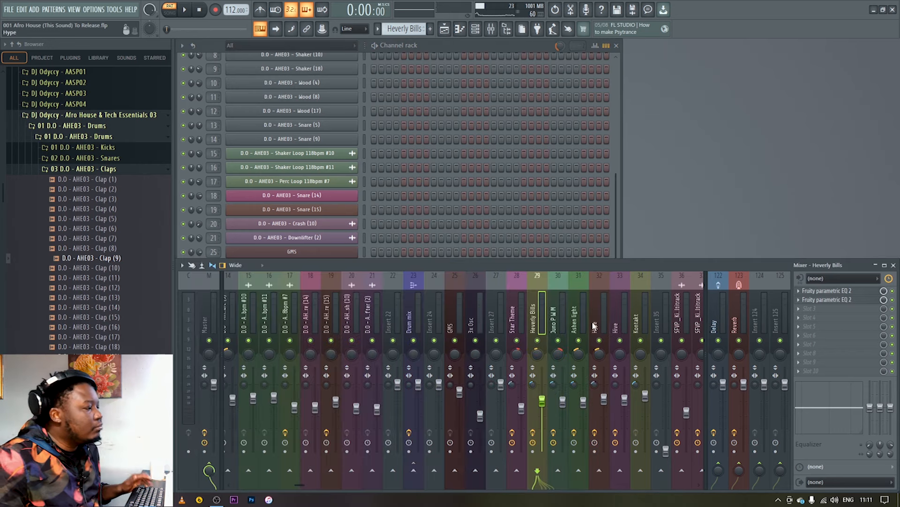
pyautogui.click(848, 292)
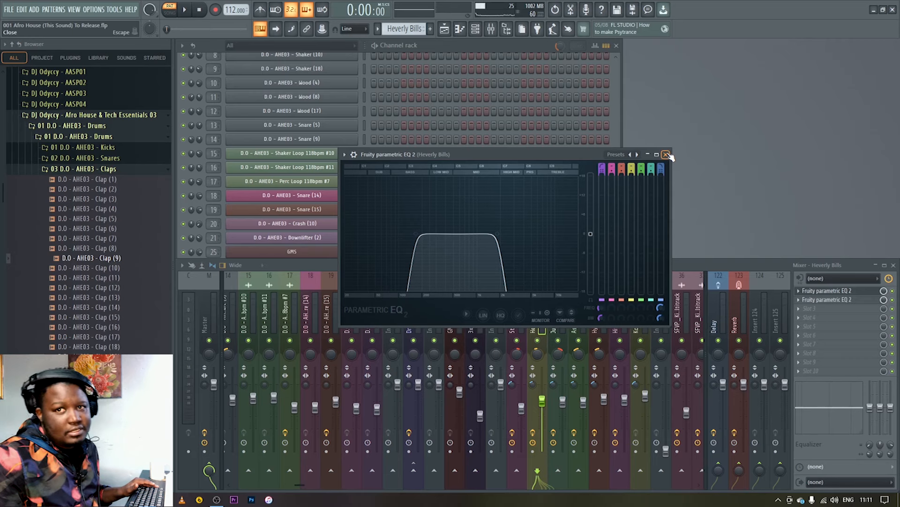
pyautogui.press('F9')
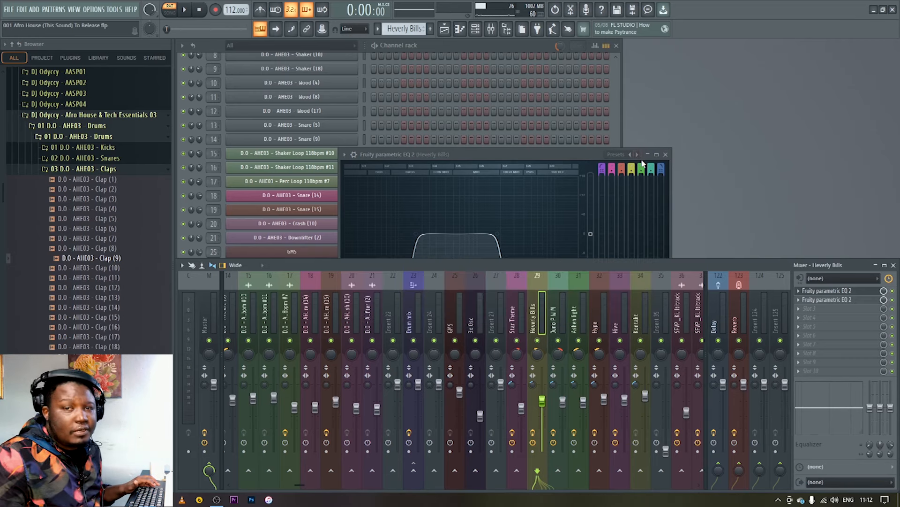
pyautogui.click(665, 155)
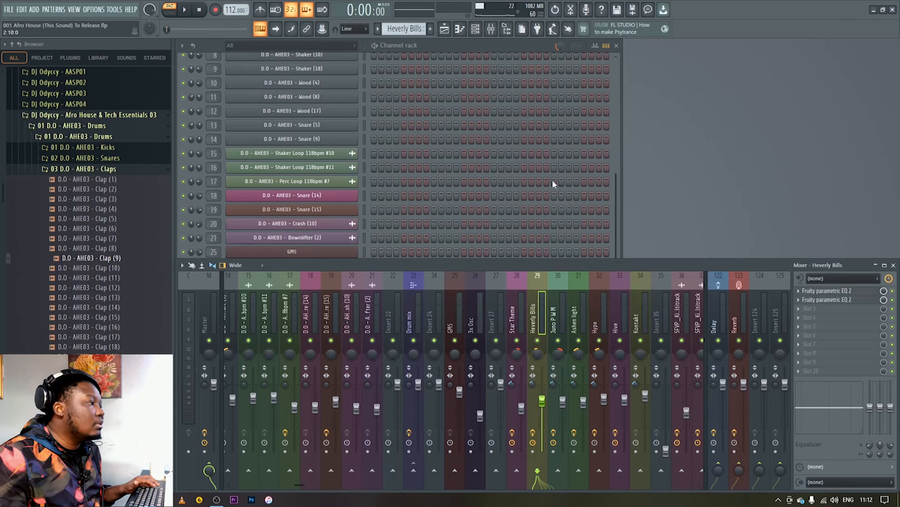
pyautogui.click(460, 29)
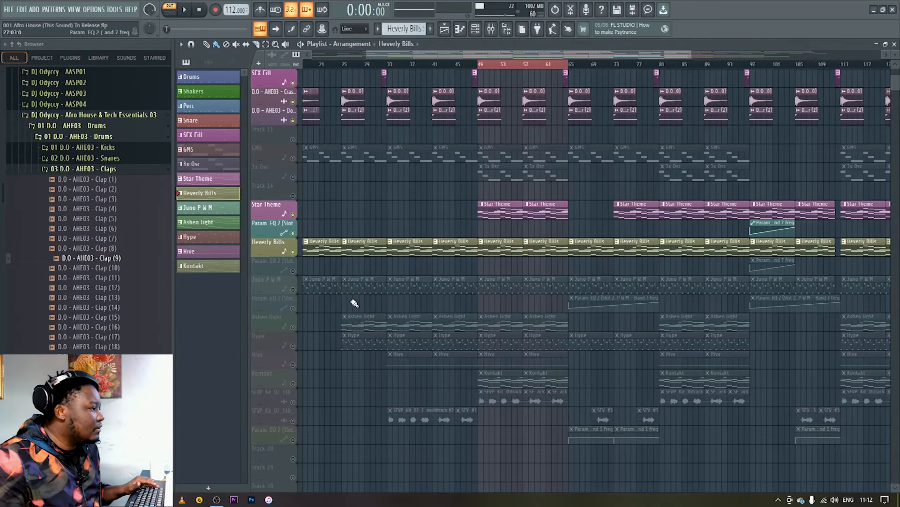
# Step: Unmute the Heverly Bills EQ automation track and the Juno P W M track, and select the Juno P W M pattern
pyautogui.click(294, 271)
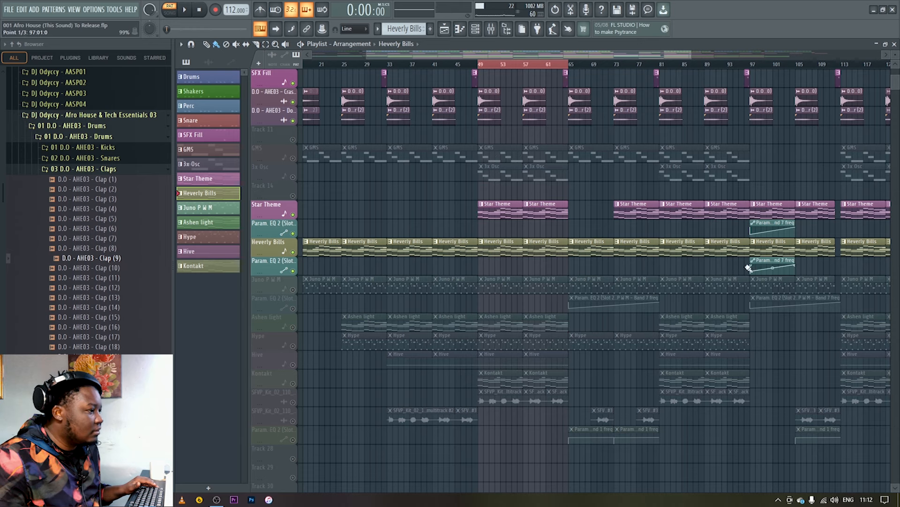
pyautogui.click(293, 290)
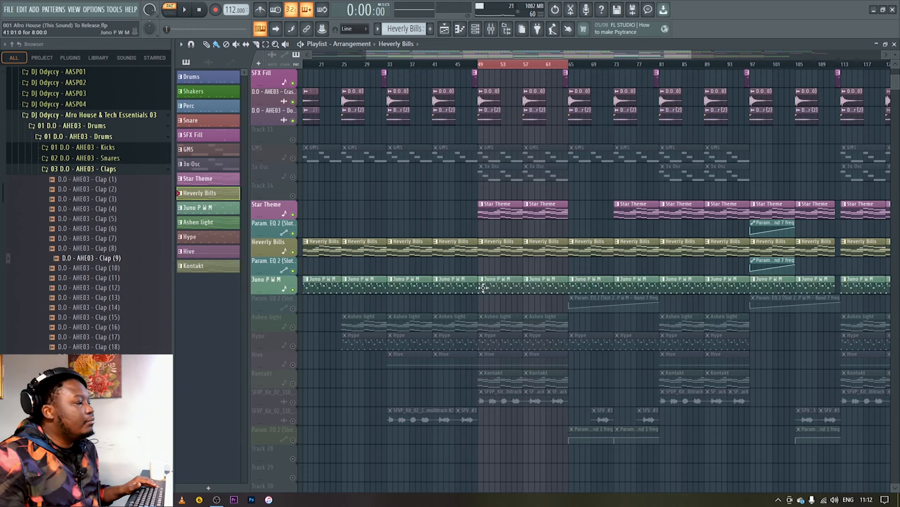
pyautogui.click(501, 290)
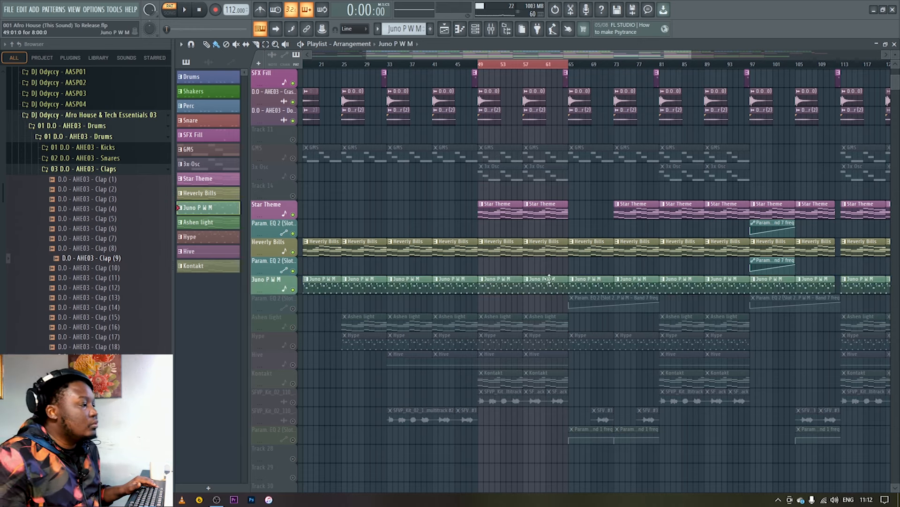
# Step: Inspect the Juno P W M channel's FLEX preset from the Saif Sameer Synthwave pack
pyautogui.click(895, 44)
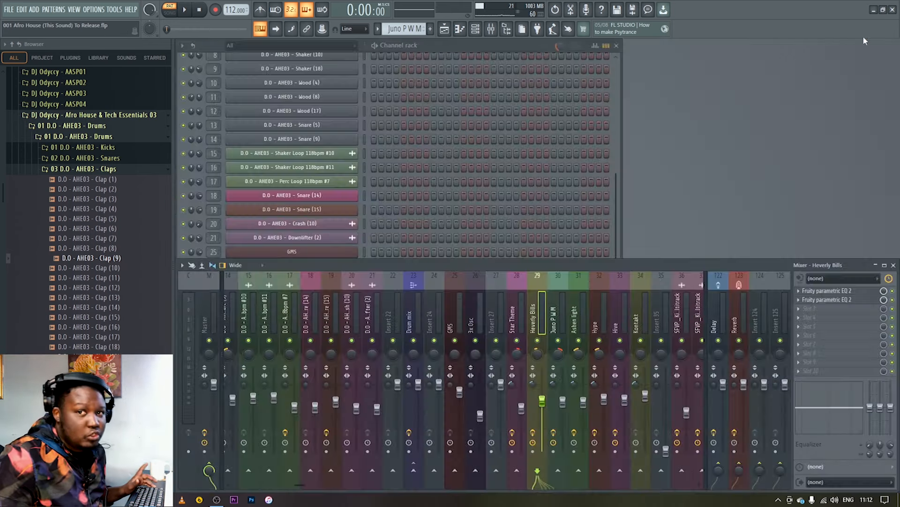
pyautogui.click(618, 178)
pyautogui.click(313, 309)
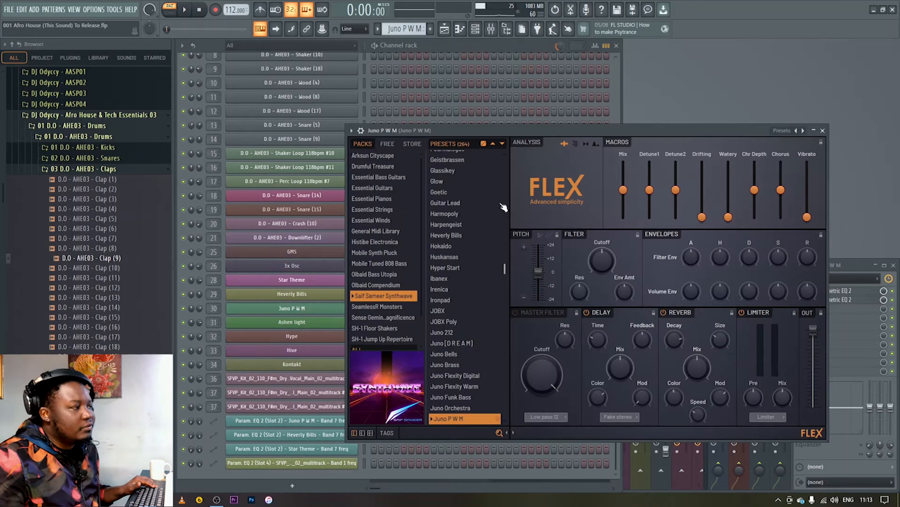
pyautogui.click(824, 131)
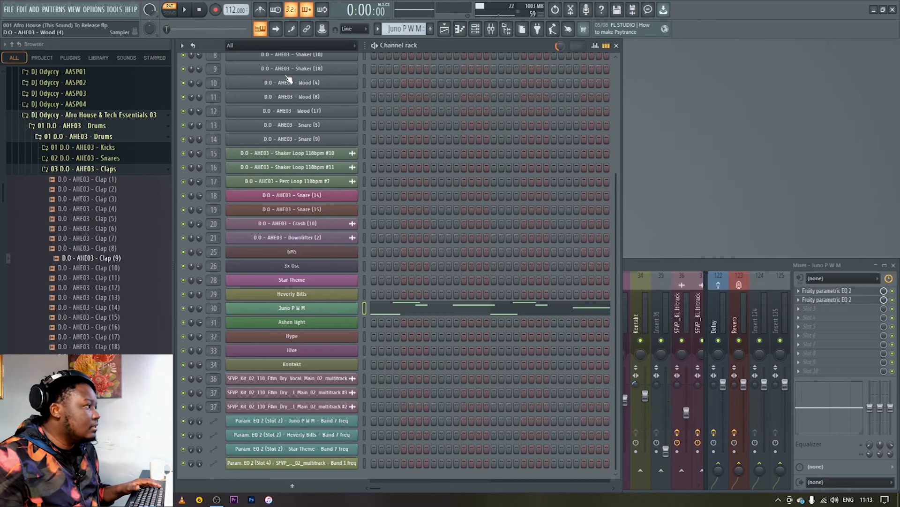
# Step: Play the Juno P W M pattern on its own while viewing its piano roll notes and mixer insert, and stop playback
pyautogui.press('space')
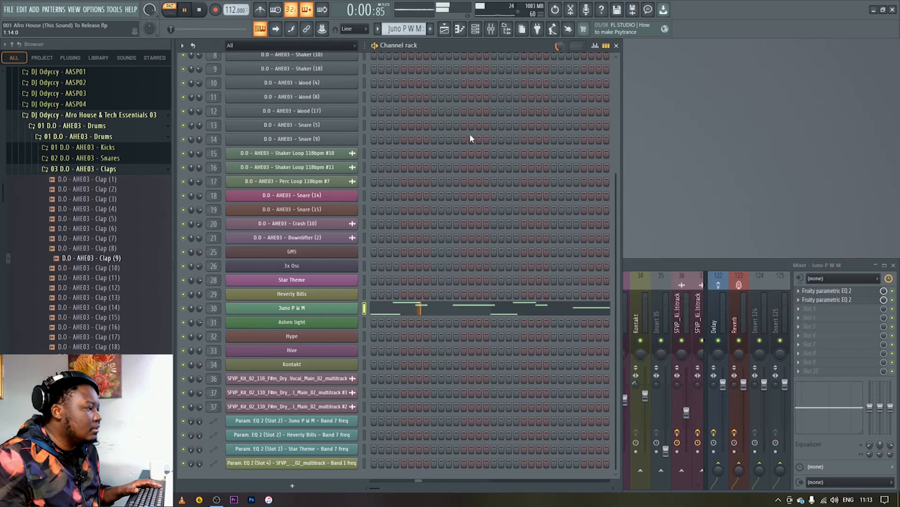
pyautogui.click(459, 311)
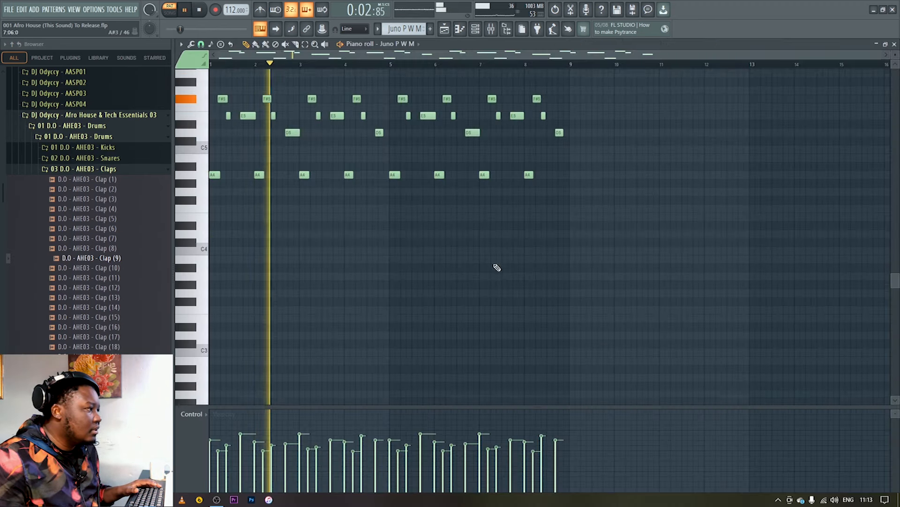
pyautogui.press('F9')
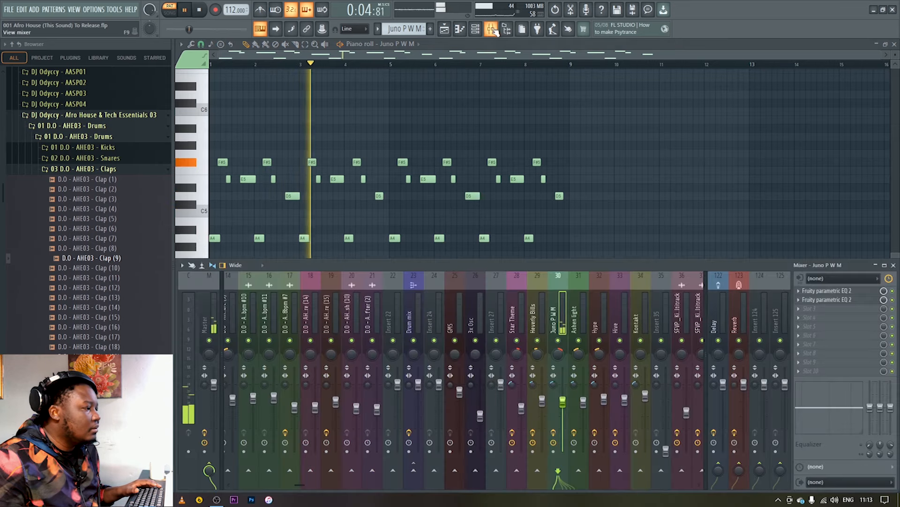
pyautogui.press('space')
# Step: Inspect the first Fruity parametric EQ 2 on the Juno P W M insert, briefly replay the pattern and return to the playlist
pyautogui.click(829, 291)
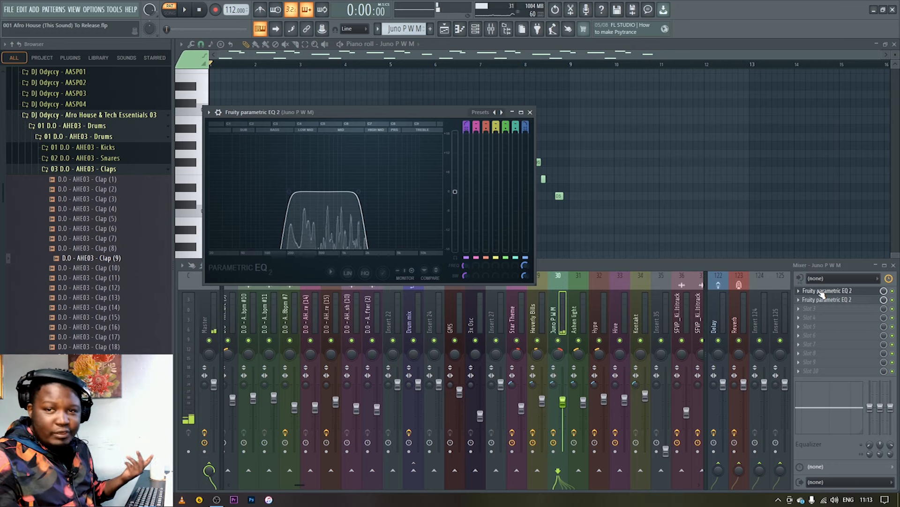
pyautogui.click(531, 113)
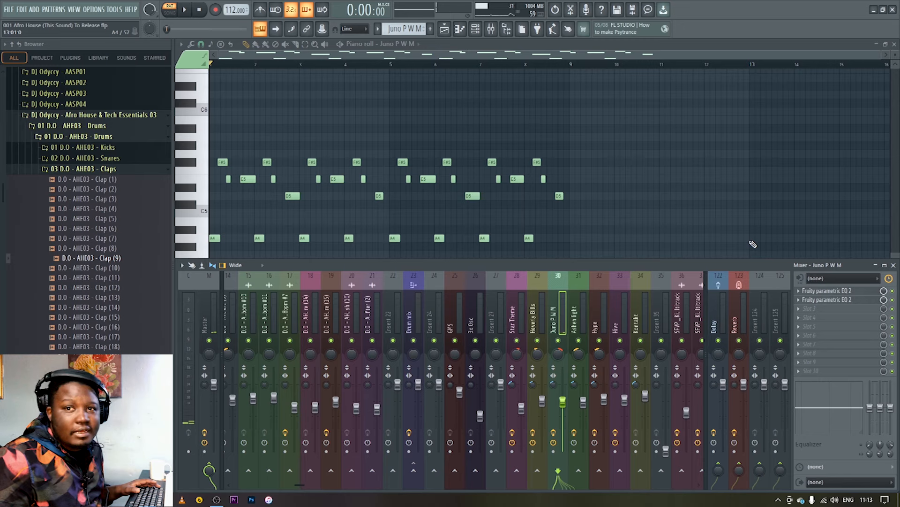
pyautogui.press('space')
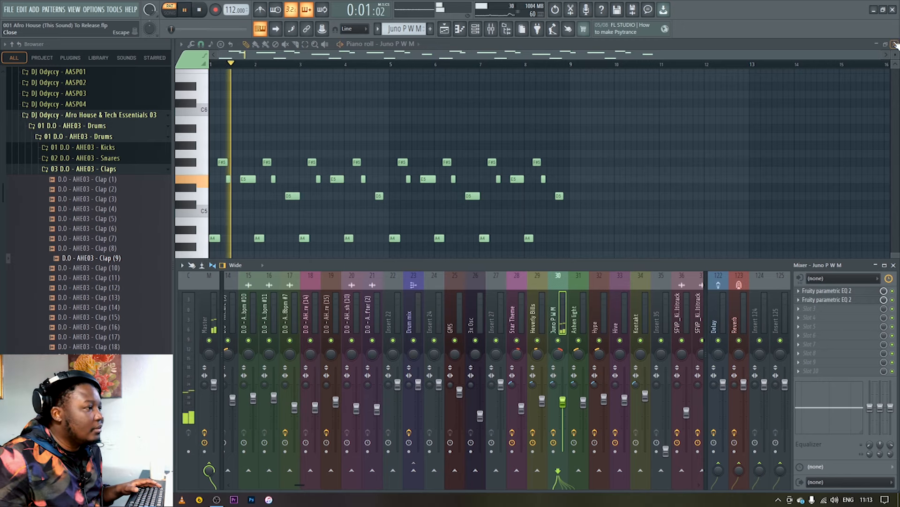
pyautogui.press('F6')
pyautogui.press('F5')
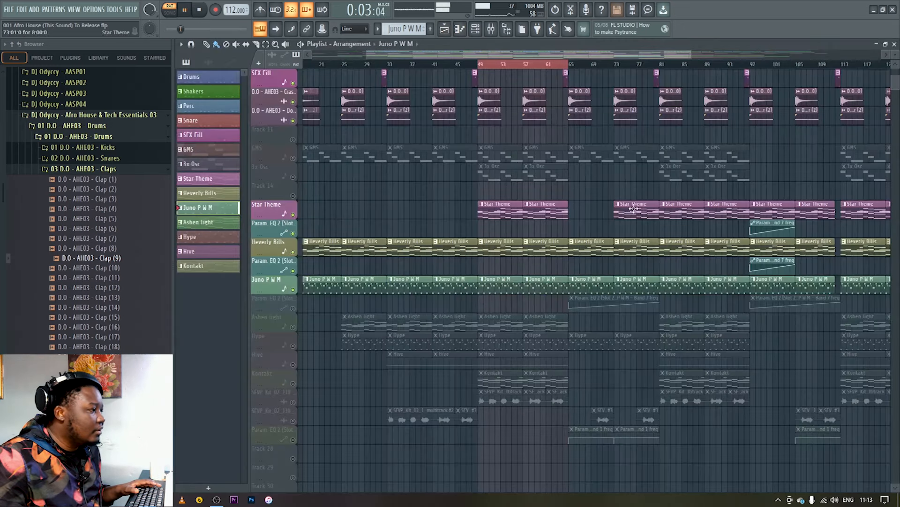
pyautogui.press('space')
# Step: Solo the Star Theme track, and unmute its EQ automation plus the Heverly Bills and Juno P W M tracks with their EQ automation
pyautogui.rightClick(292, 214)
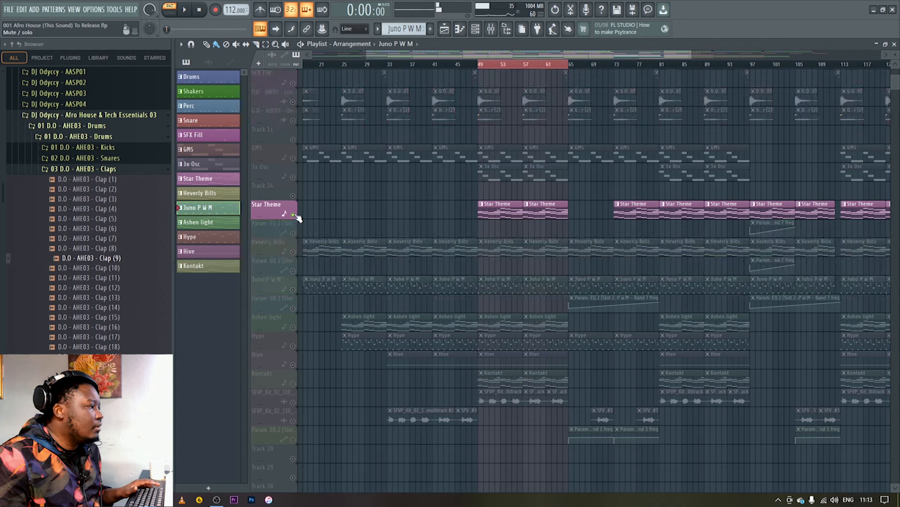
pyautogui.click(292, 233)
pyautogui.click(293, 251)
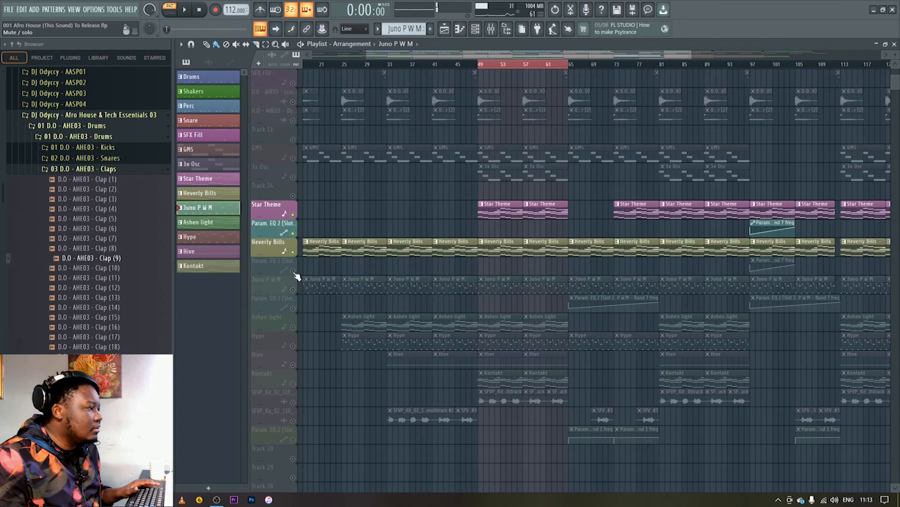
pyautogui.click(293, 271)
pyautogui.click(292, 290)
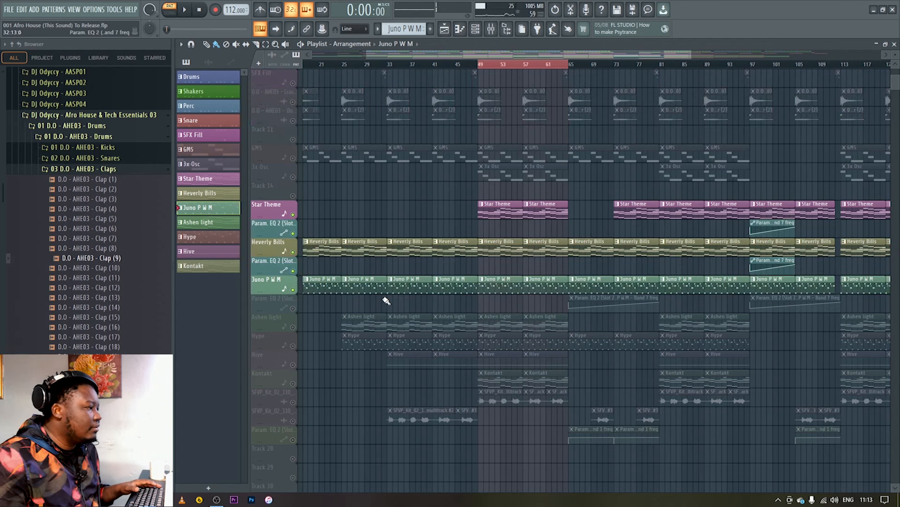
pyautogui.click(293, 308)
# Step: Play the three melodic layers together in song mode from bar 49 with the mixer in view, stop, and return to the playlist
pyautogui.click(481, 67)
pyautogui.press('space')
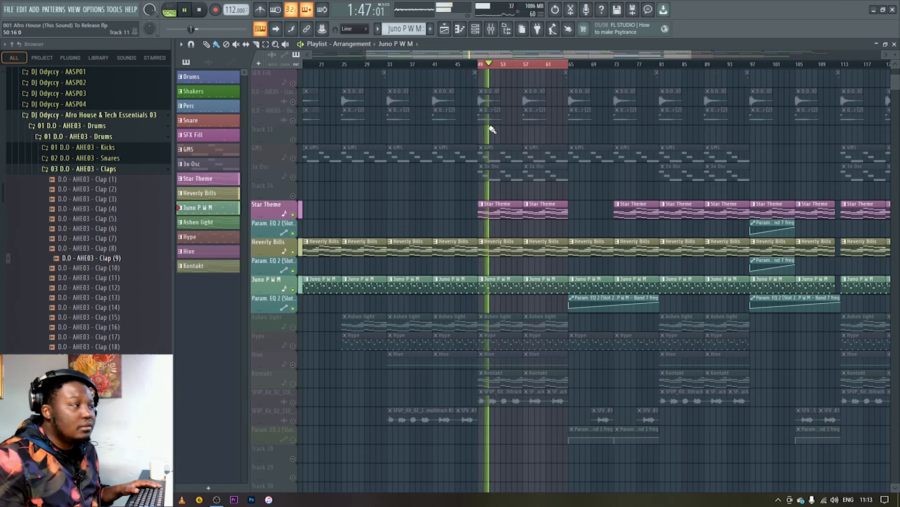
pyautogui.click(491, 31)
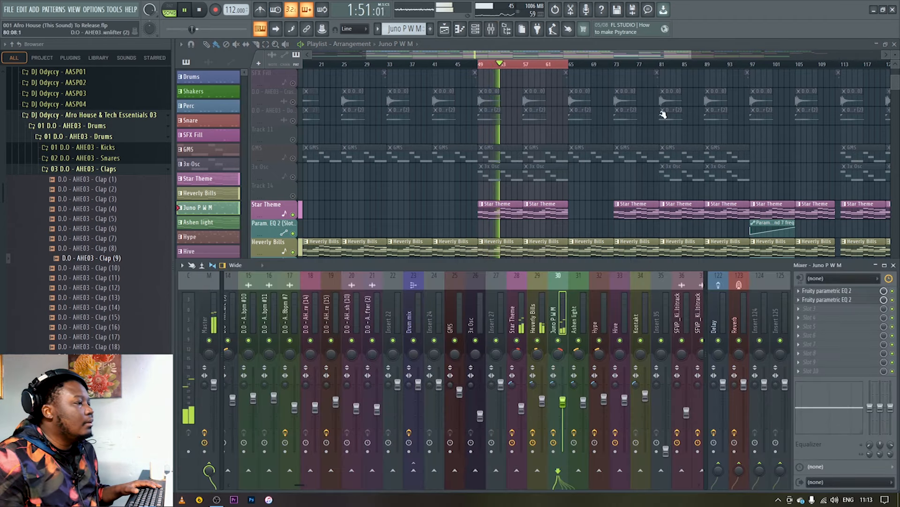
pyautogui.press('space')
pyautogui.click(895, 44)
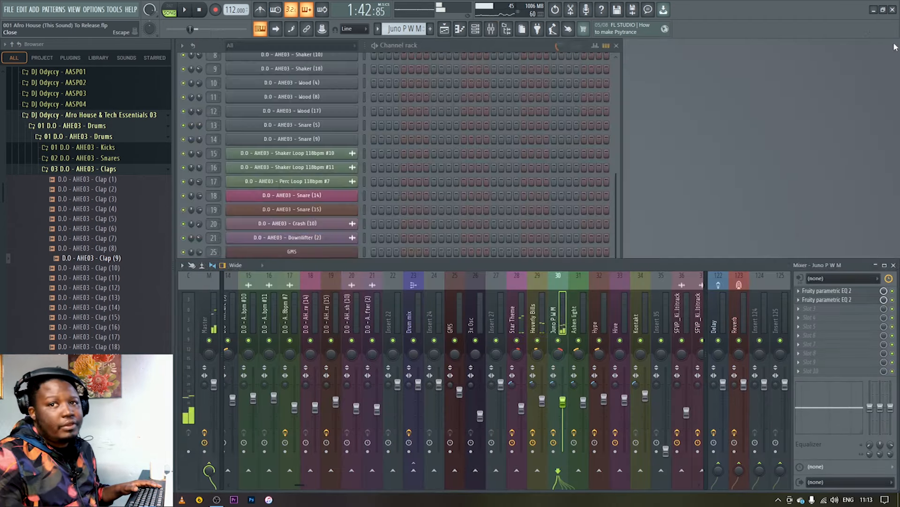
pyautogui.click(616, 188)
pyautogui.click(444, 34)
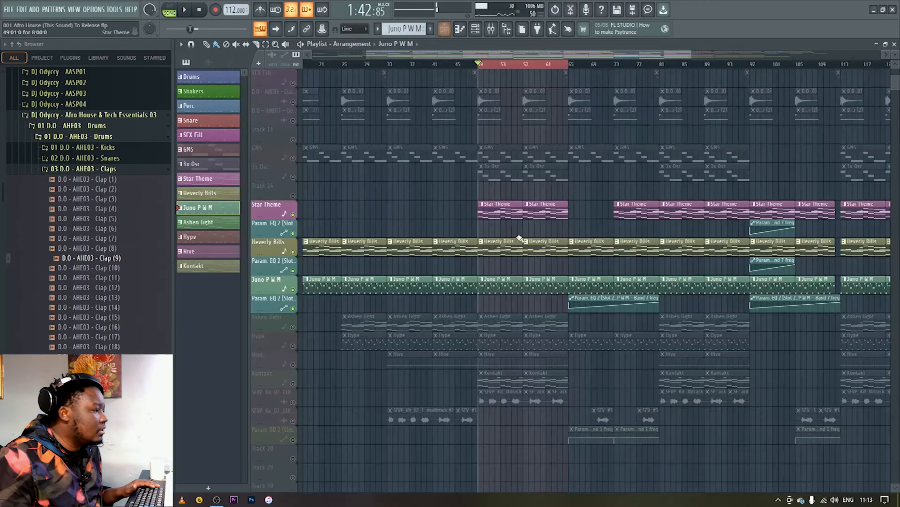
# Step: Select the Ashen light pattern, unmute its playlist track and switch playback to pattern mode
pyautogui.click(489, 327)
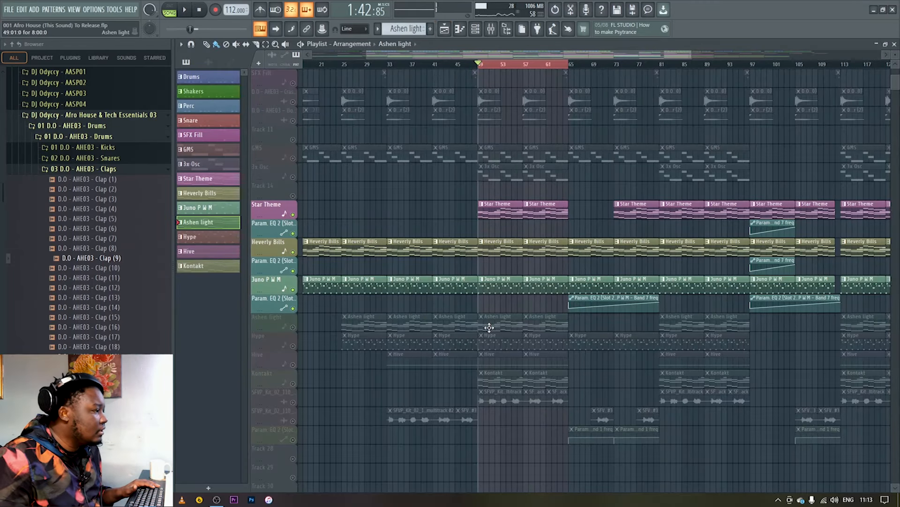
pyautogui.click(291, 326)
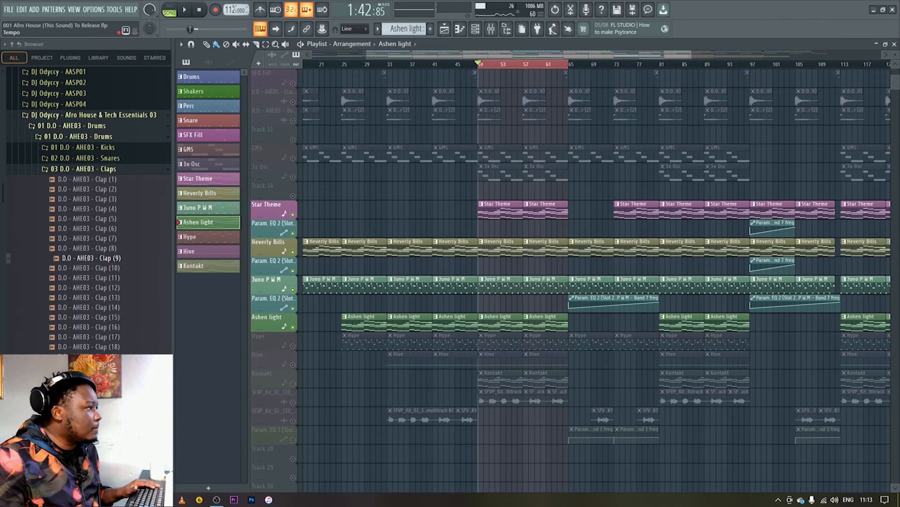
pyautogui.press('l')
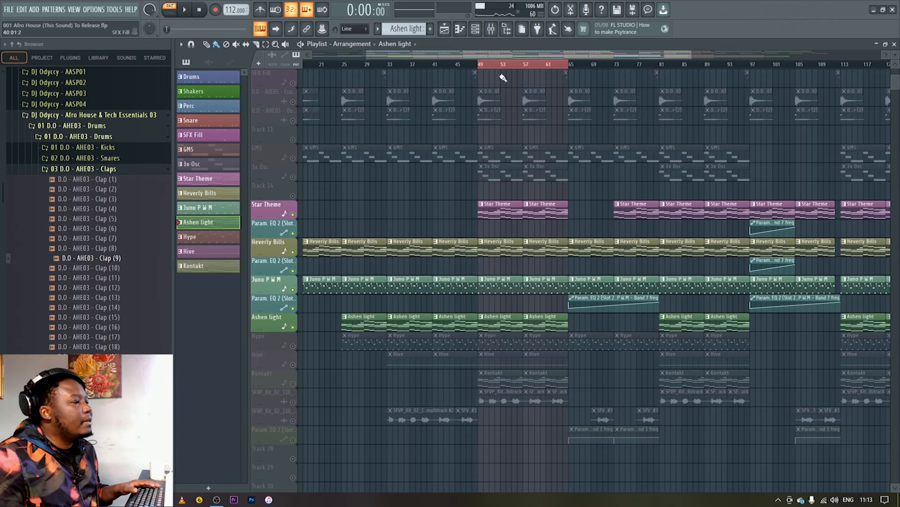
# Step: Play the Ashen light pattern on its own while examining its chord notes in the piano roll, and stop playback
pyautogui.press('space')
pyautogui.click(895, 42)
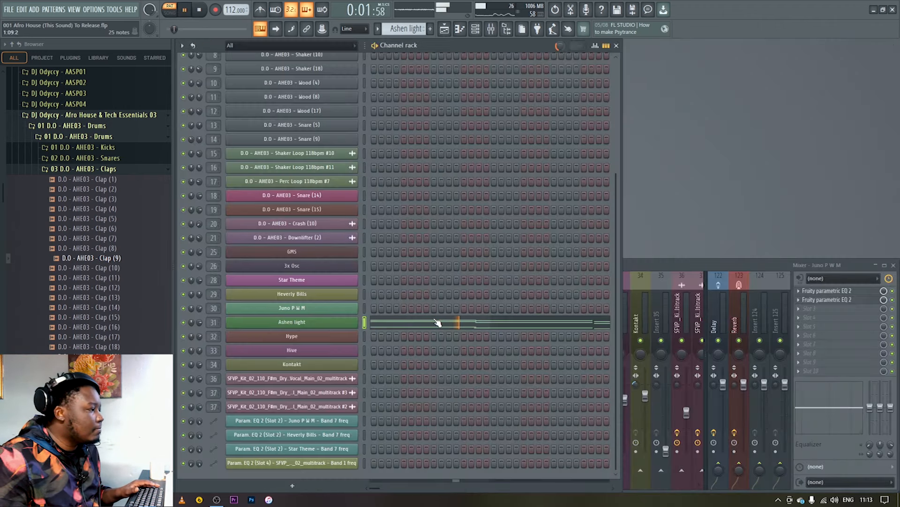
pyautogui.click(412, 322)
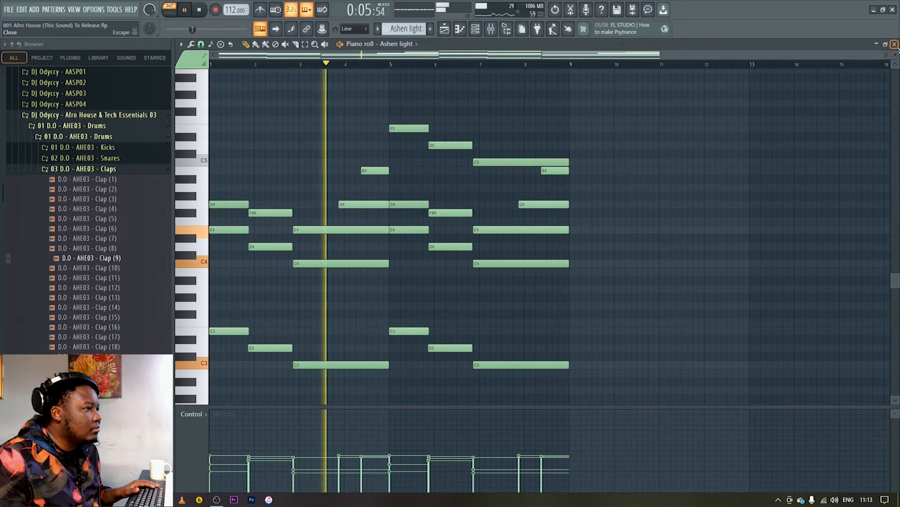
pyautogui.press('F7')
pyautogui.press('space')
# Step: Inspect the Ashen light channel's Sytrus preset and briefly replay the pattern
pyautogui.click(338, 323)
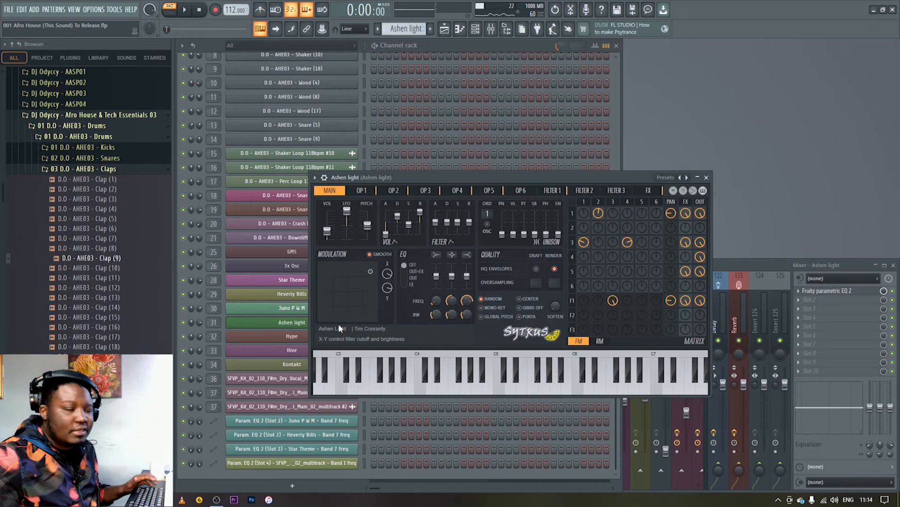
pyautogui.click(707, 178)
pyautogui.press('space')
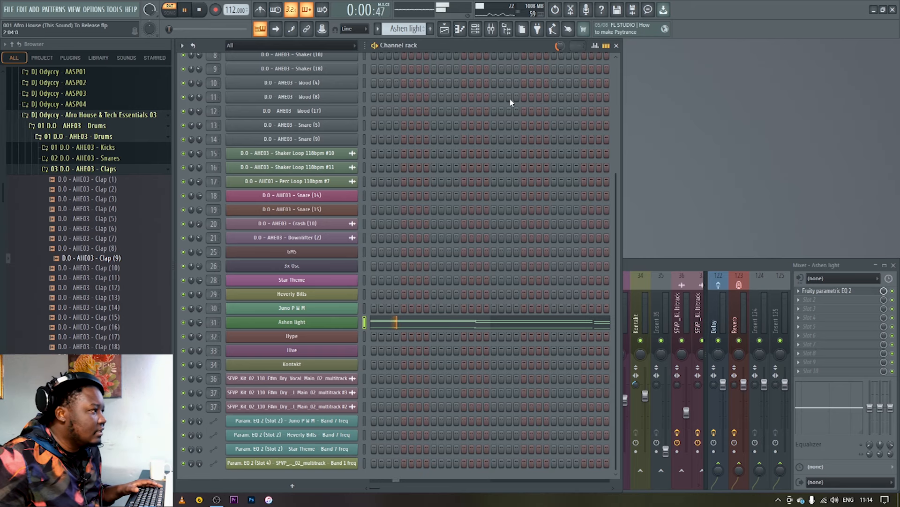
pyautogui.press('space')
# Step: Inspect the Fruity parametric EQ 2 curve on the Ashen light mixer insert
pyautogui.click(445, 30)
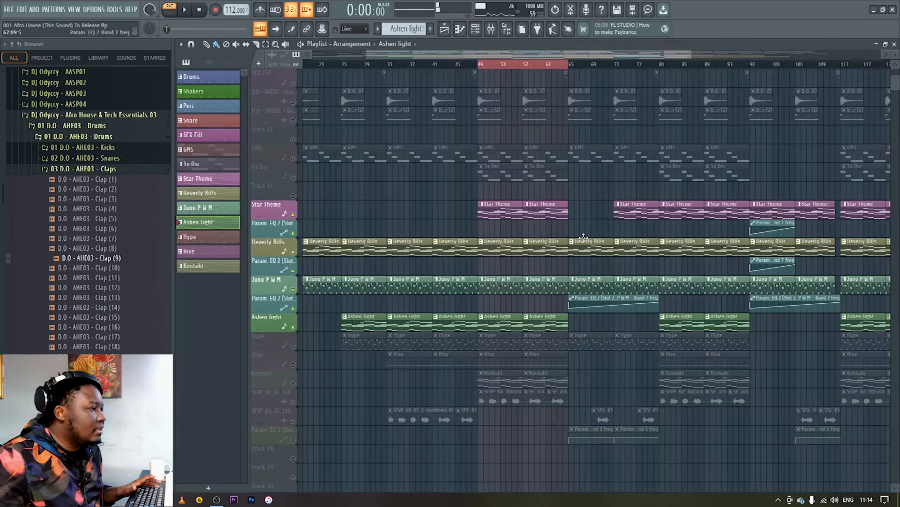
pyautogui.click(491, 29)
pyautogui.click(831, 291)
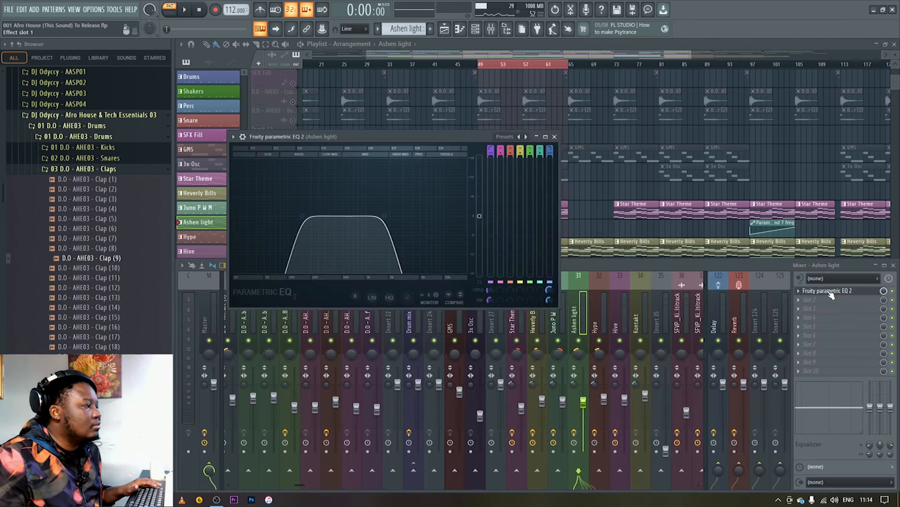
pyautogui.click(554, 137)
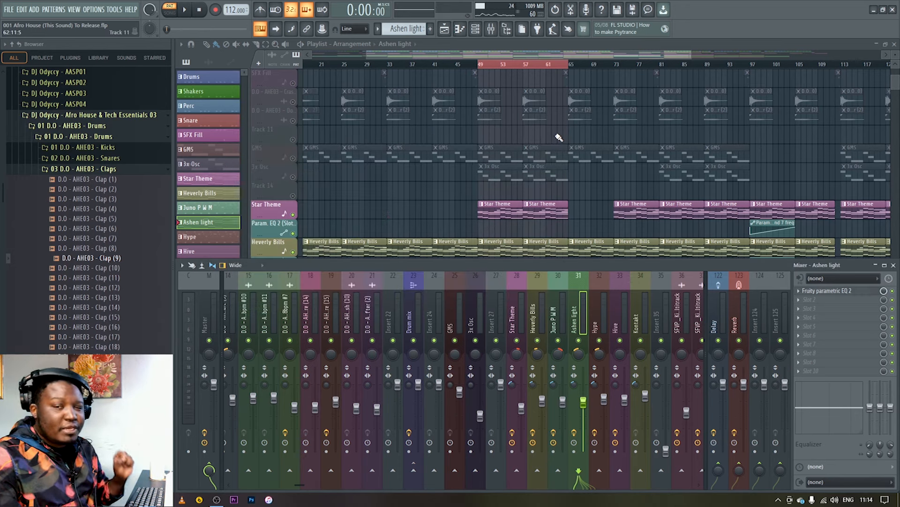
# Step: Return to the full playlist, unmute the Hype track and select the Hype pattern
pyautogui.press('F9')
pyautogui.click(293, 346)
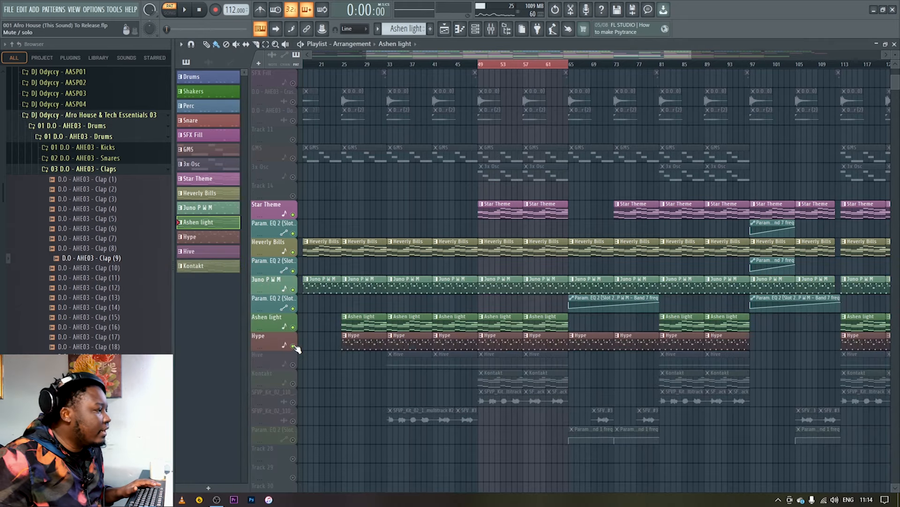
pyautogui.click(523, 340)
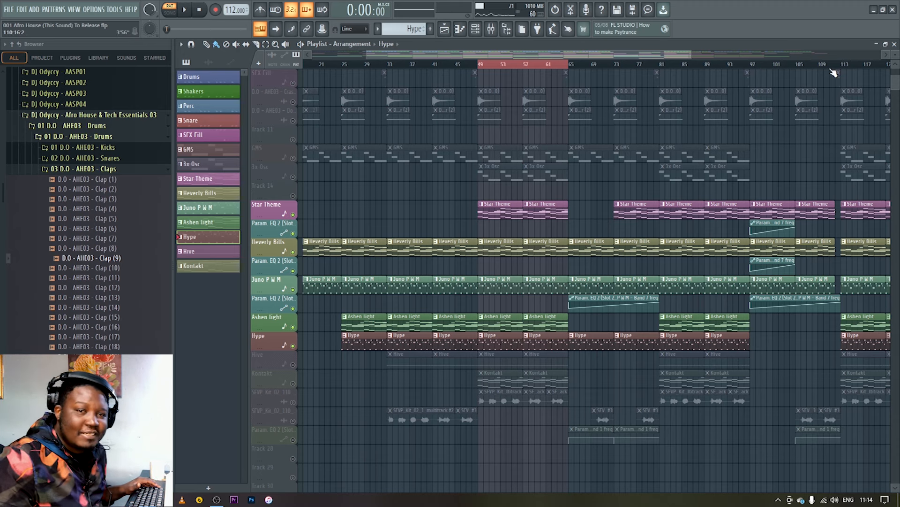
# Step: Play the Hype pattern on its own and view its notes in the piano roll
pyautogui.press('space')
pyautogui.click(895, 44)
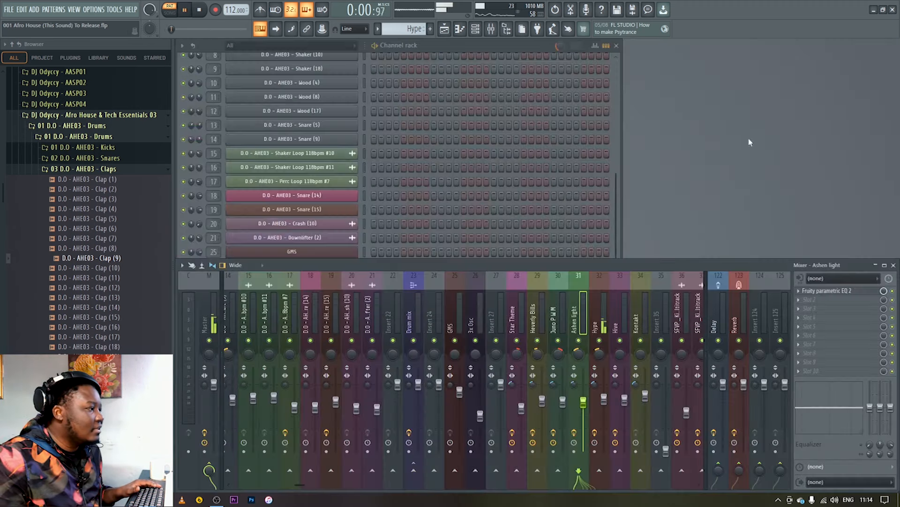
pyautogui.click(435, 46)
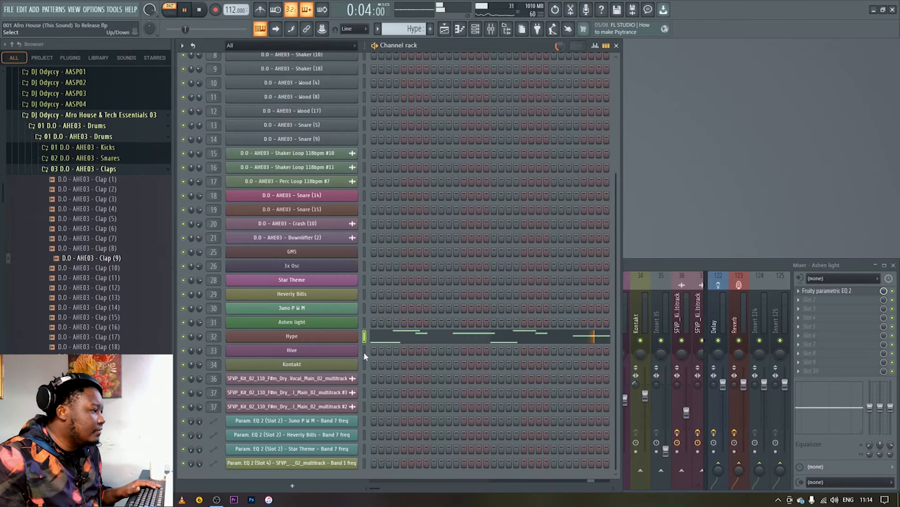
pyautogui.click(375, 337)
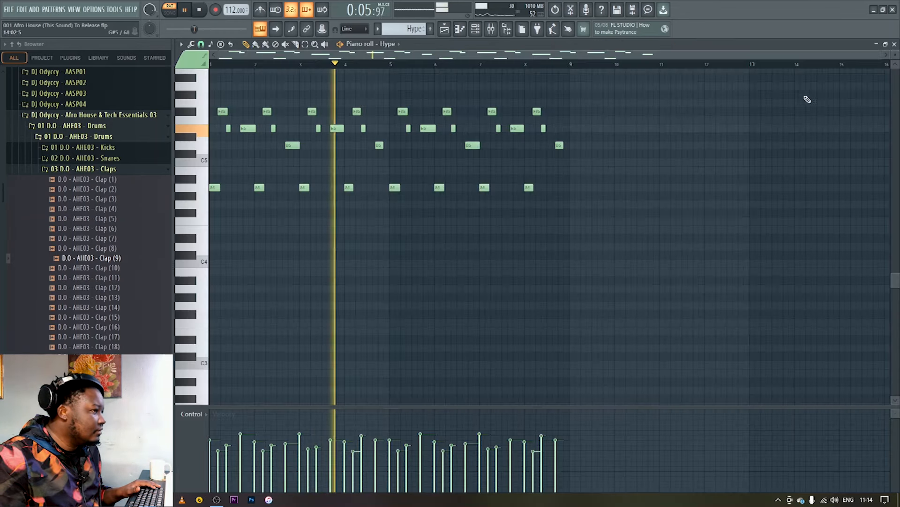
# Step: Stop playback and inspect the Fruity parametric EQ 2 curve on the Hype mixer insert and the Hype channel's Bouncing Slivers preset
pyautogui.click(894, 45)
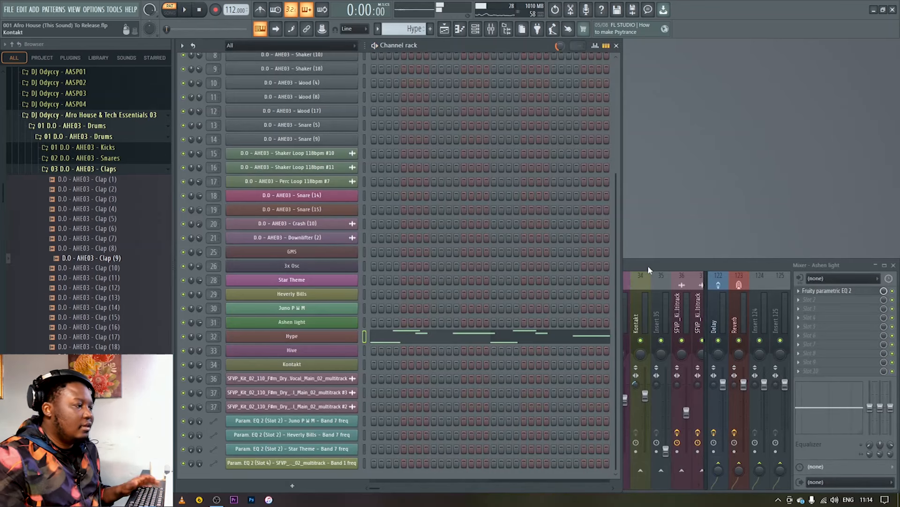
pyautogui.click(649, 266)
pyautogui.press('space')
pyautogui.click(601, 328)
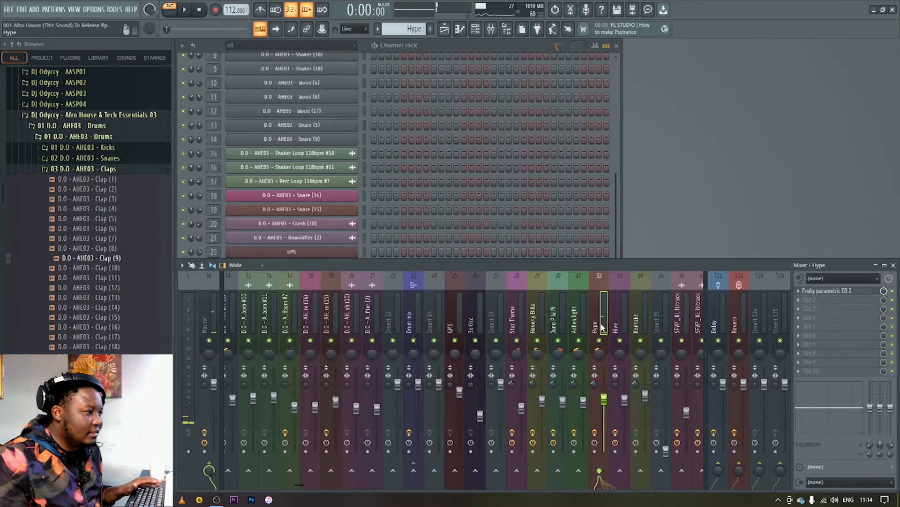
pyautogui.click(823, 292)
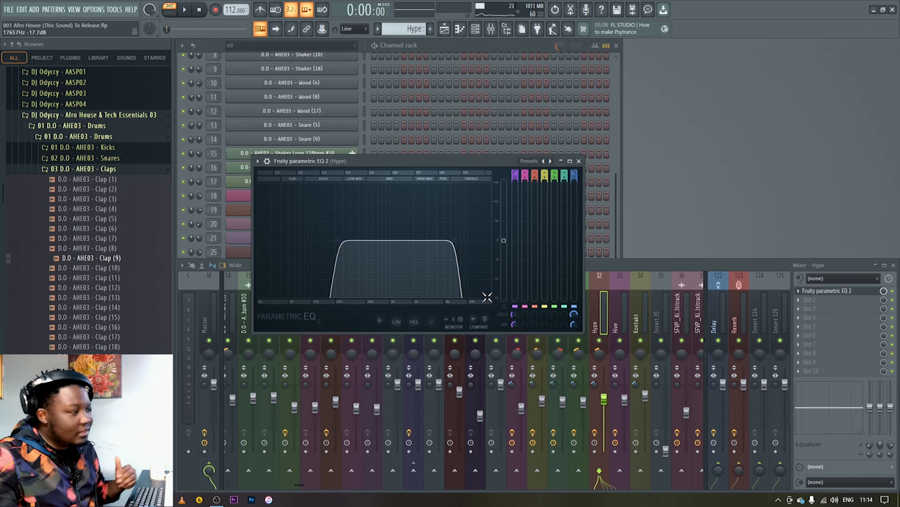
pyautogui.click(579, 161)
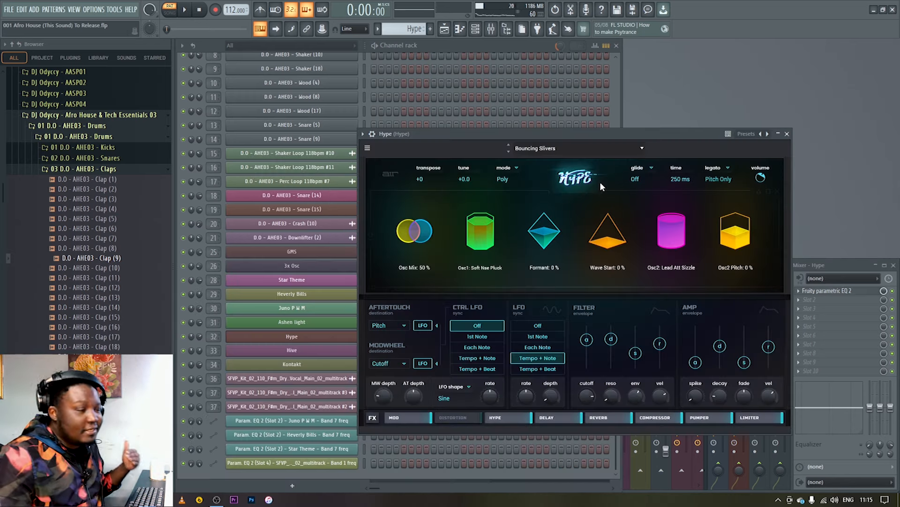
pyautogui.click(788, 134)
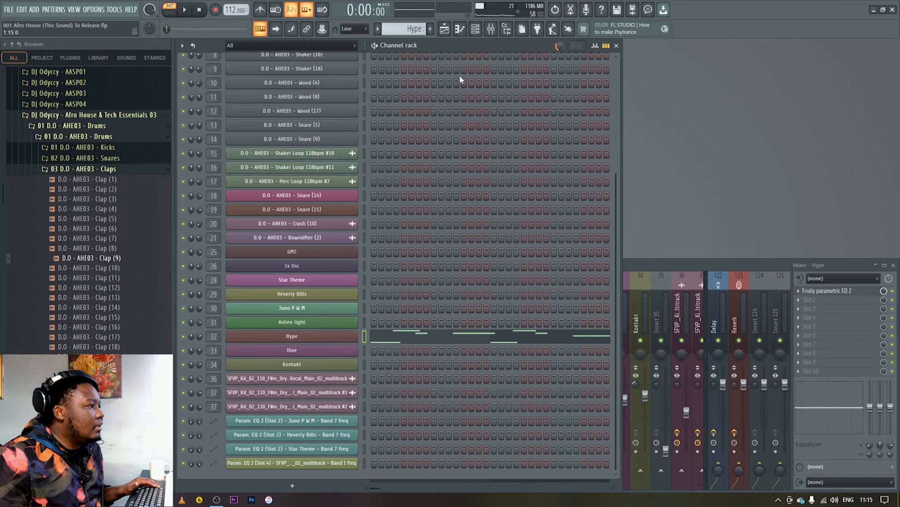
# Step: Return to the playlist, unmute the Hive track and select the Hive pattern
pyautogui.click(445, 30)
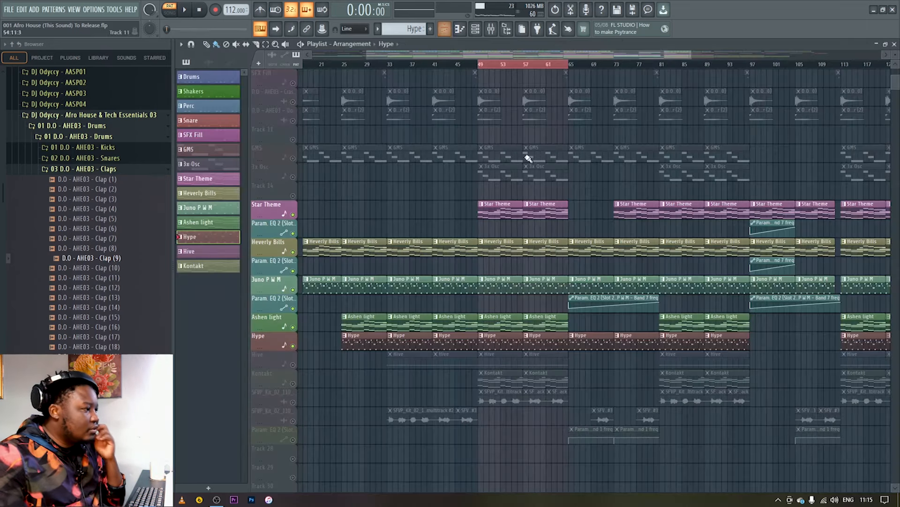
pyautogui.click(294, 365)
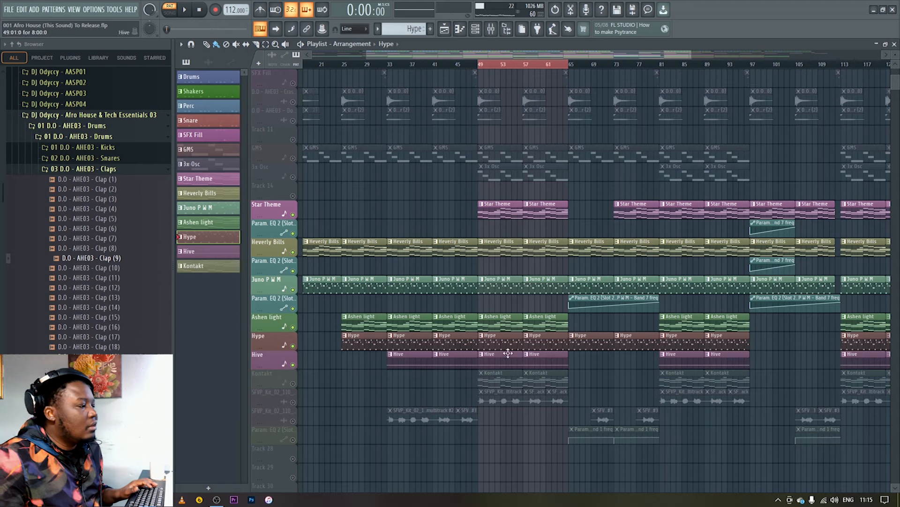
pyautogui.click(895, 44)
# Step: Play the Hive pattern on its own and examine its notes in the piano roll
pyautogui.press('space')
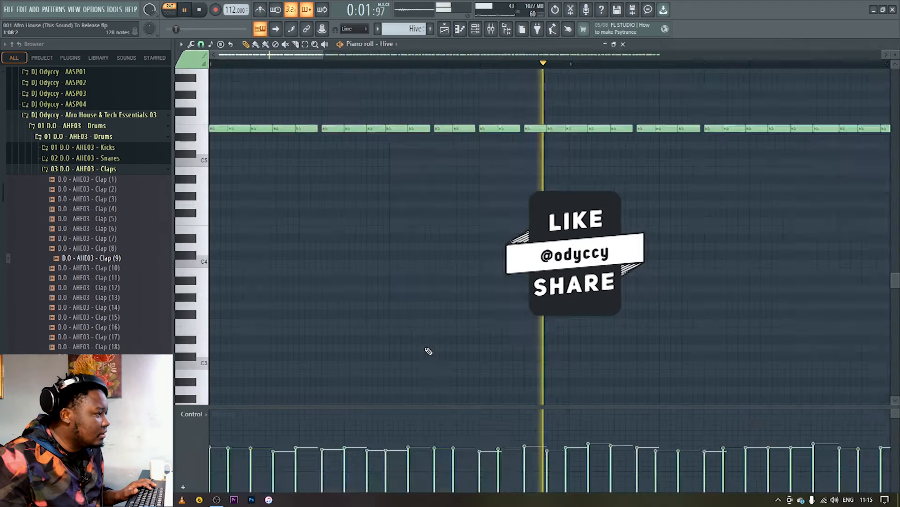
pyautogui.click(428, 351)
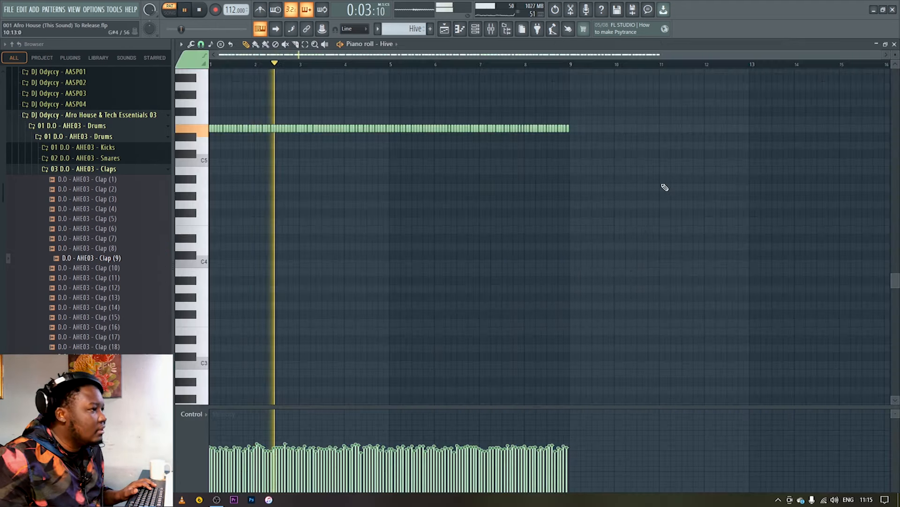
pyautogui.moveTo(882, 54); pyautogui.dragTo(598, 56)
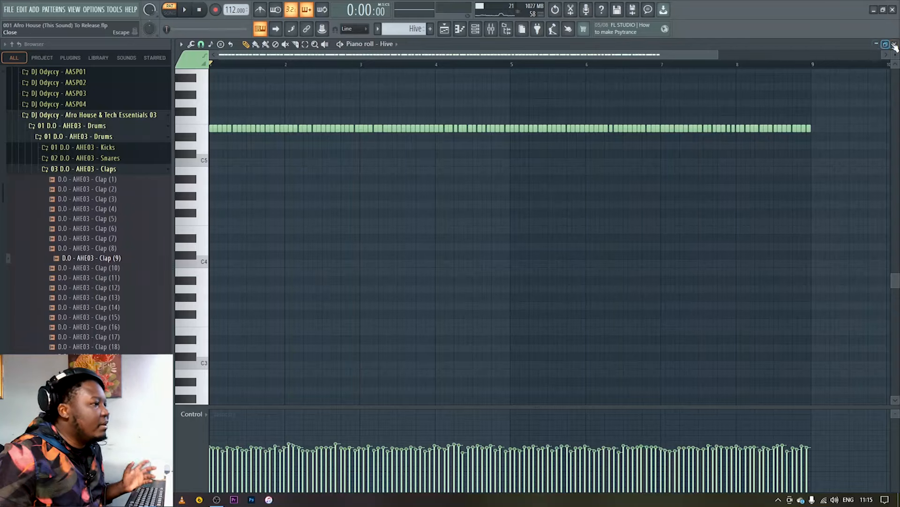
pyautogui.click(894, 44)
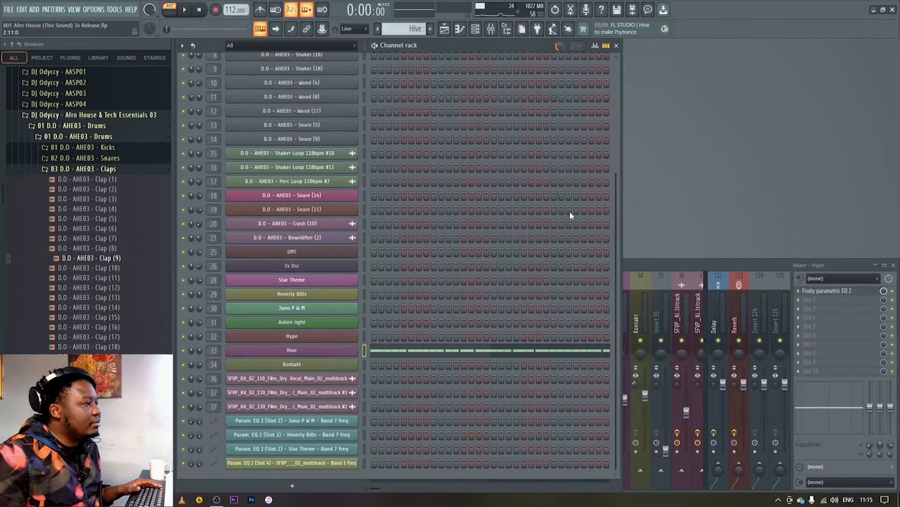
# Step: Play the selected playlist section in song mode while inspecting the Fruity parametric EQ 2 on the Hive mixer insert
pyautogui.click(444, 29)
pyautogui.press('l')
pyautogui.press('space')
pyautogui.press('F9')
pyautogui.click(617, 315)
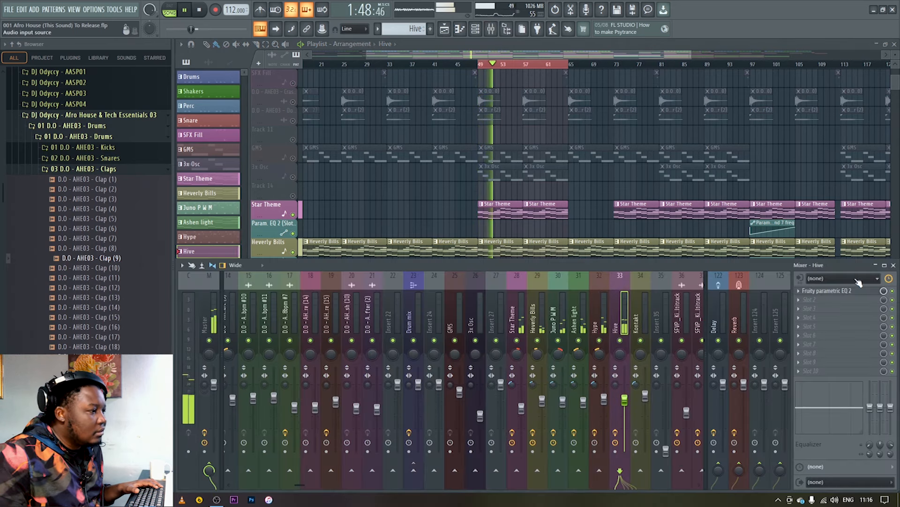
pyautogui.click(850, 291)
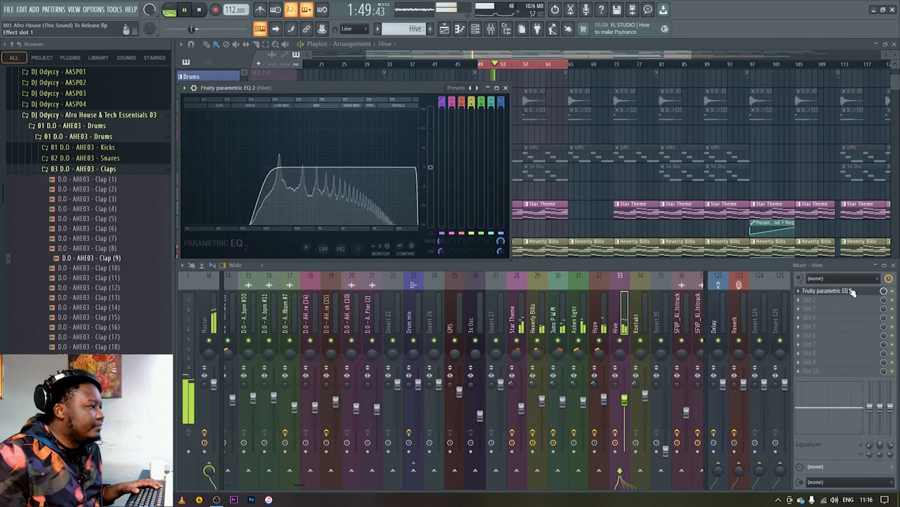
pyautogui.click(506, 89)
pyautogui.press('space')
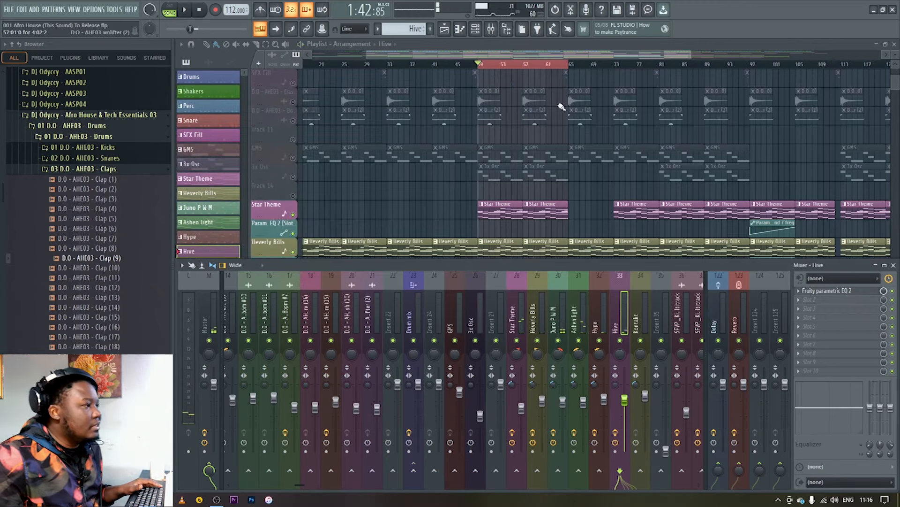
pyautogui.press('F9')
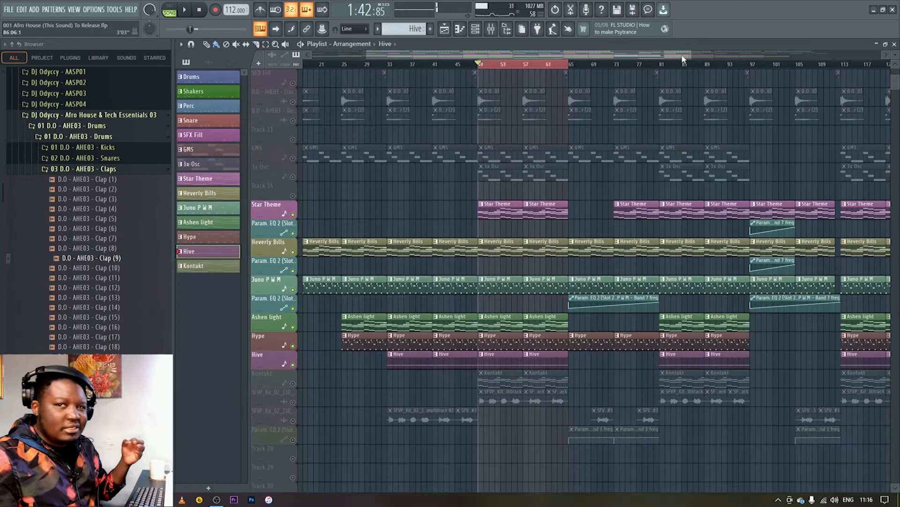
# Step: Reopen the Hive insert's Fruity parametric EQ 2 and replay the Hive pattern alone in pattern mode
pyautogui.press('F9')
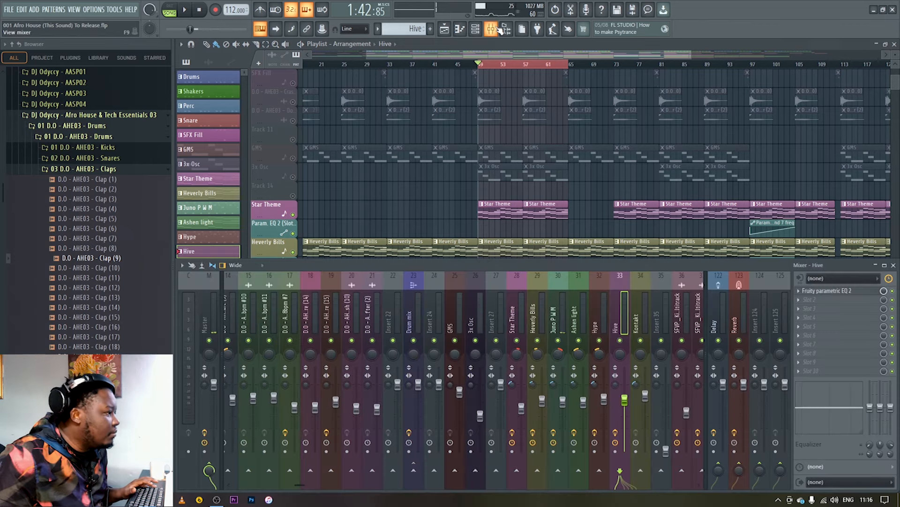
pyautogui.click(834, 293)
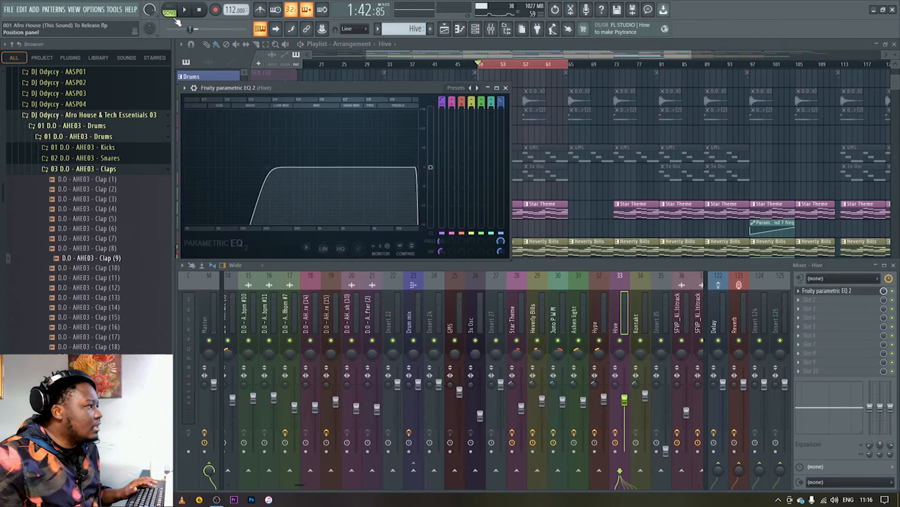
pyautogui.press('l')
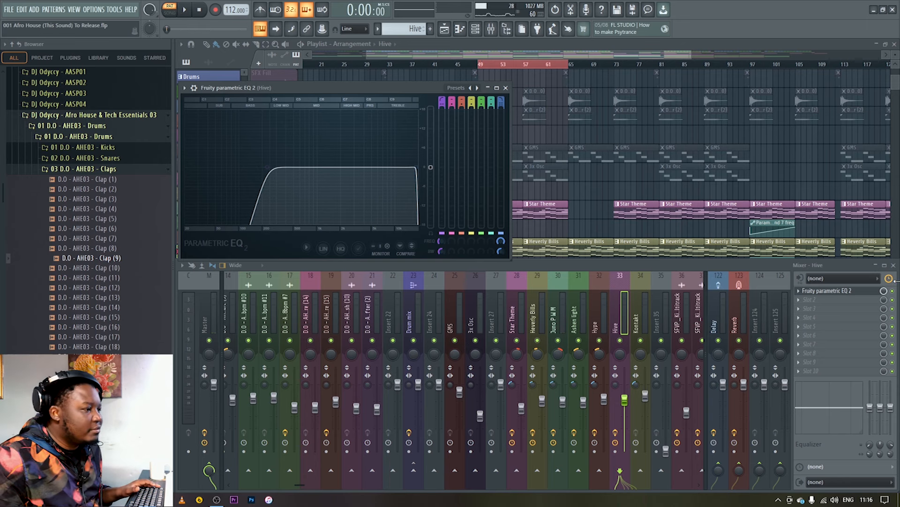
pyautogui.press('space')
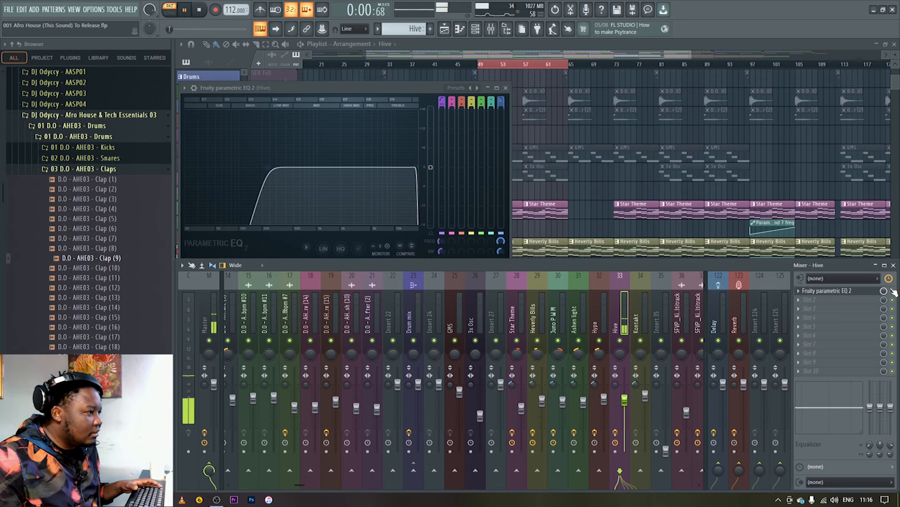
pyautogui.press('space')
pyautogui.click(505, 87)
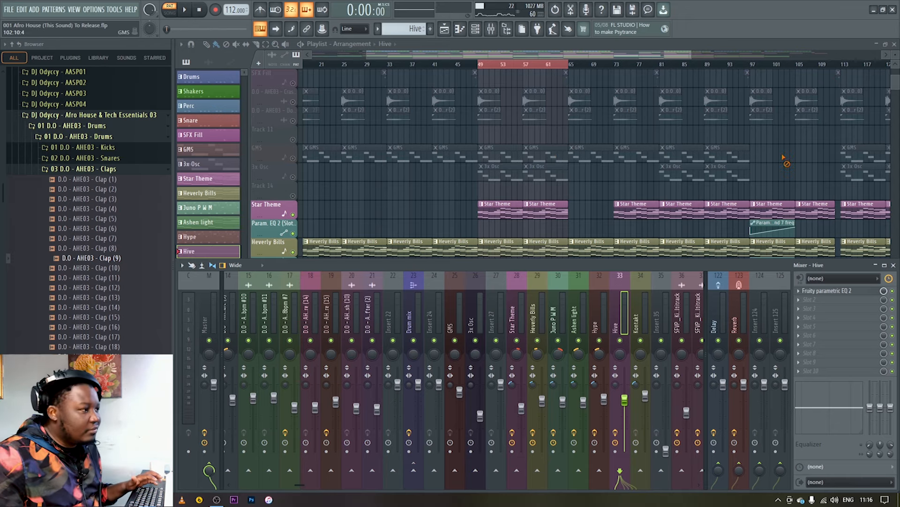
# Step: Show the full playlist, unmute the Kontakt track and select the Kontakt pattern
pyautogui.press('F9')
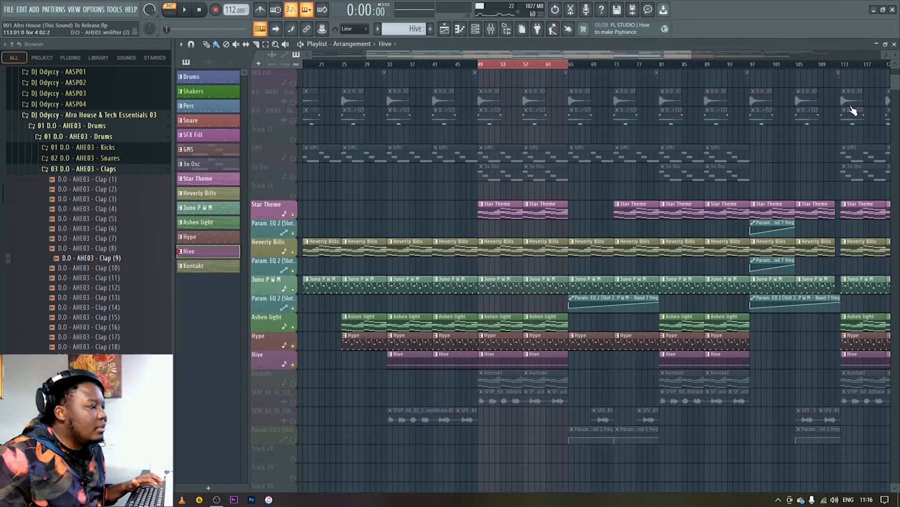
pyautogui.click(293, 383)
pyautogui.click(494, 378)
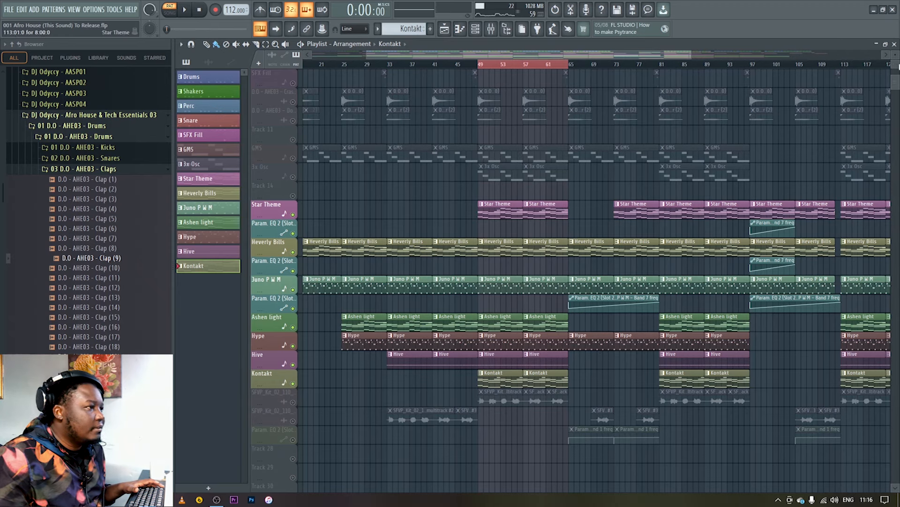
pyautogui.click(895, 44)
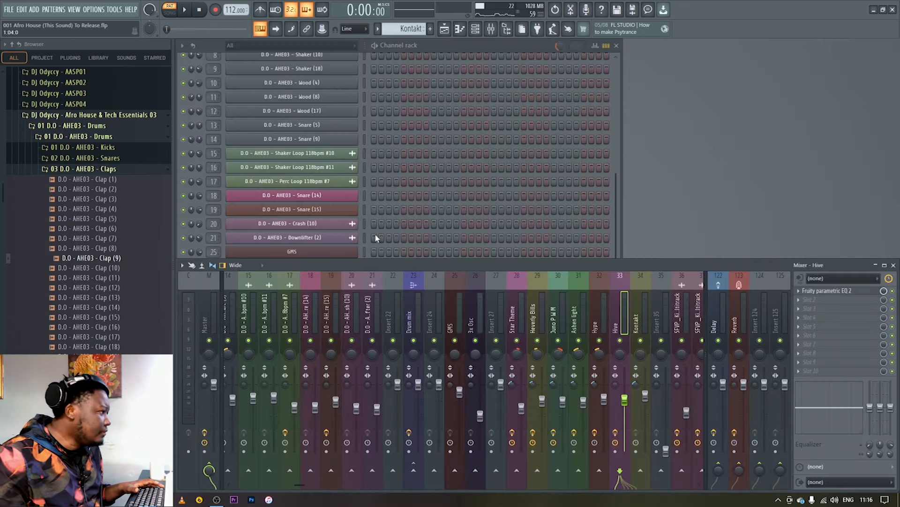
# Step: Examine the Kontakt pattern's chord notes in the piano roll, including the highest ones
pyautogui.click(476, 43)
pyautogui.click(387, 367)
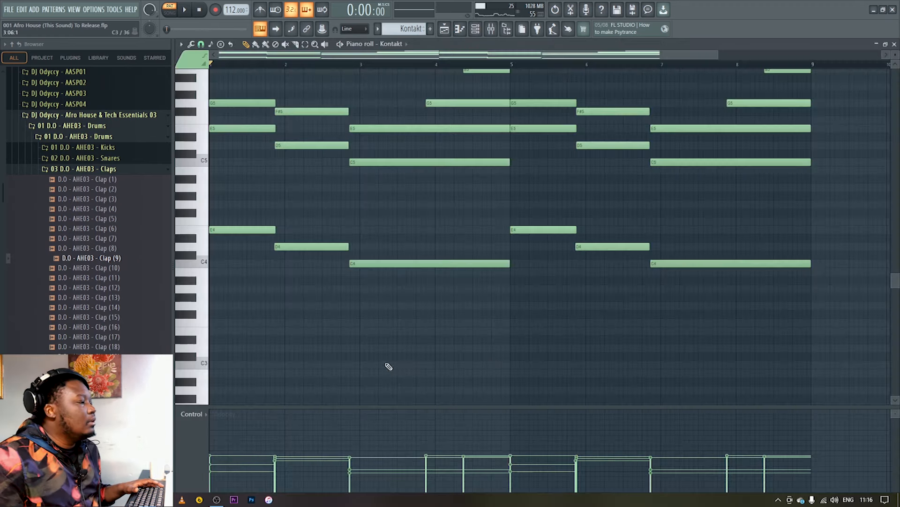
pyautogui.scroll(3, 521, 363)
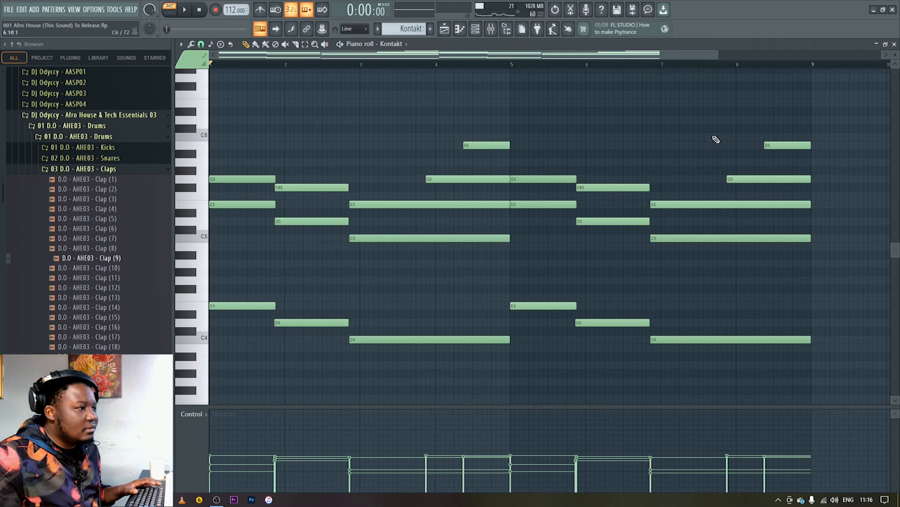
pyautogui.click(894, 44)
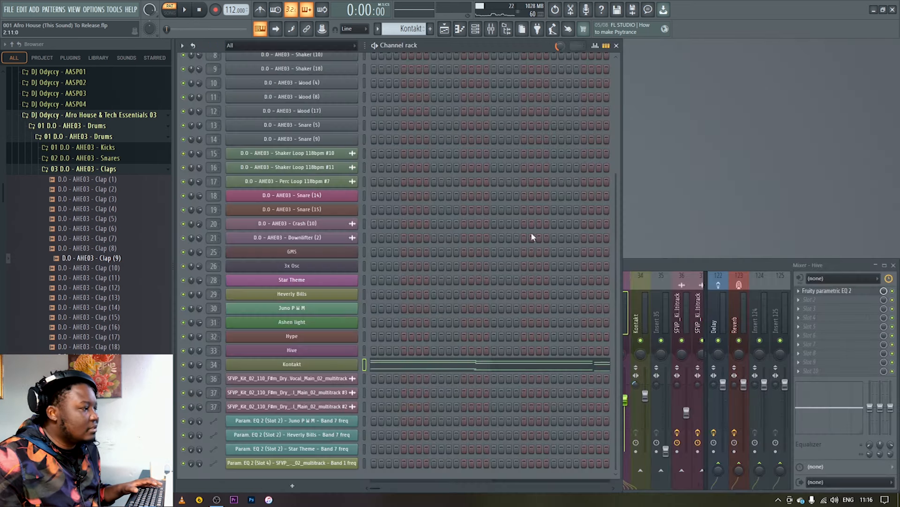
# Step: Play the Kontakt pattern and inspect the Brass Ensemble instrument loaded in its Kontakt plugin
pyautogui.press('space')
pyautogui.click(328, 365)
pyautogui.click(564, 140)
pyautogui.click(579, 175)
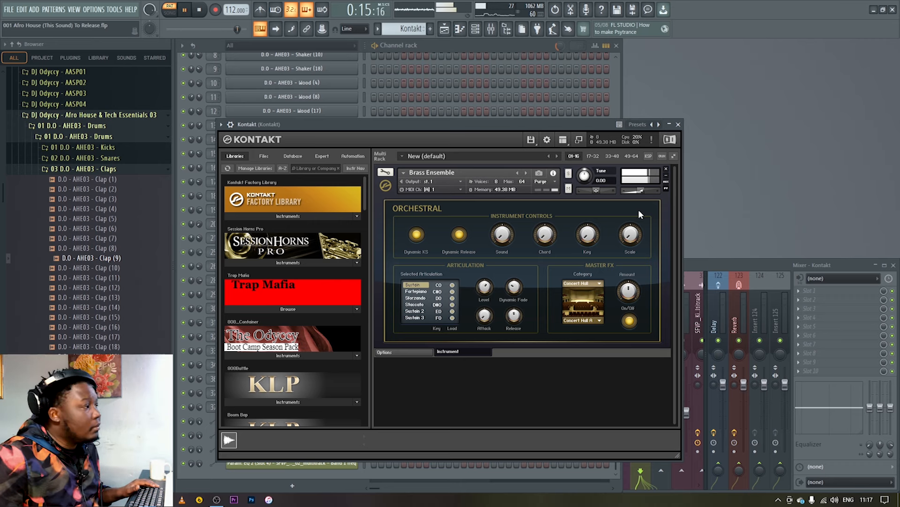
pyautogui.click(198, 10)
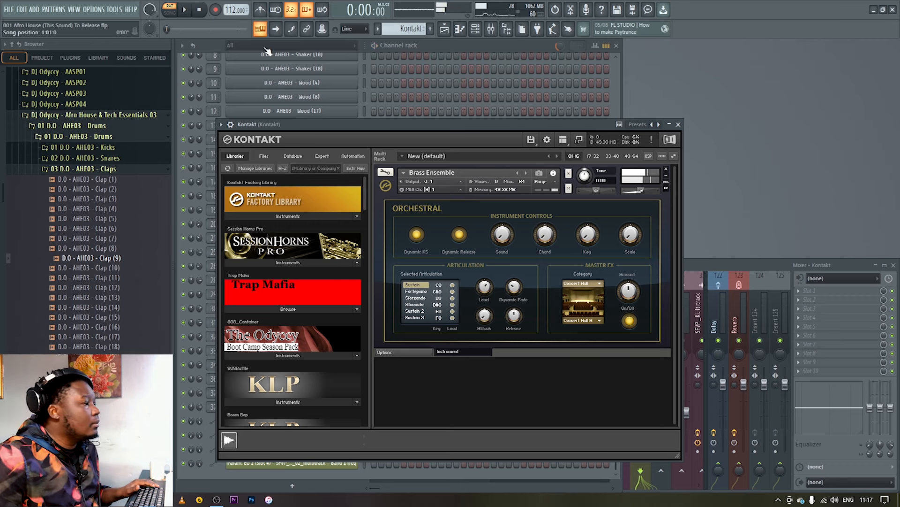
pyautogui.click(678, 124)
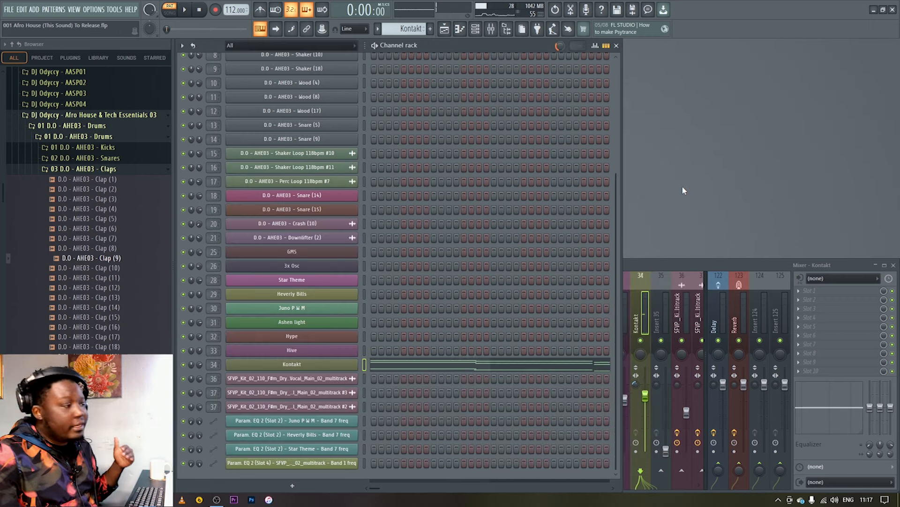
# Step: Return to the playlist, unmute the GMS track and select the GMS pattern
pyautogui.click(445, 29)
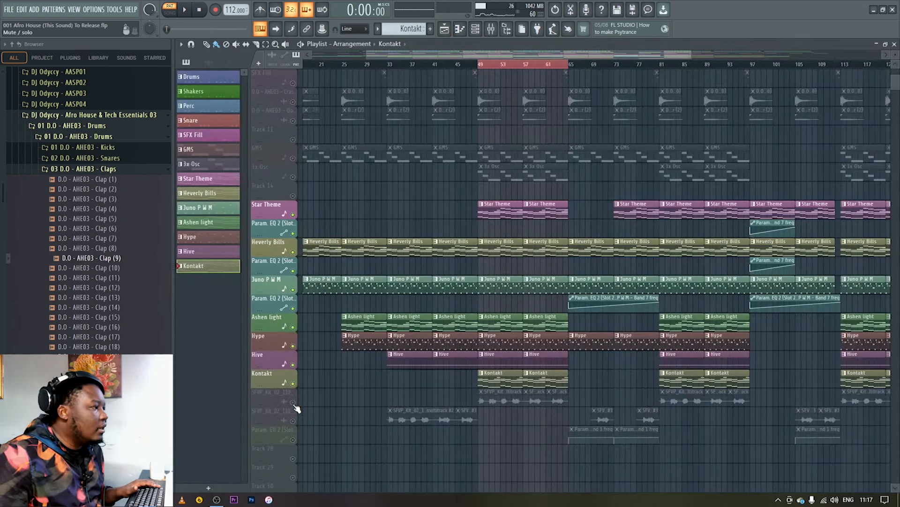
pyautogui.scroll(-2, 373, 345)
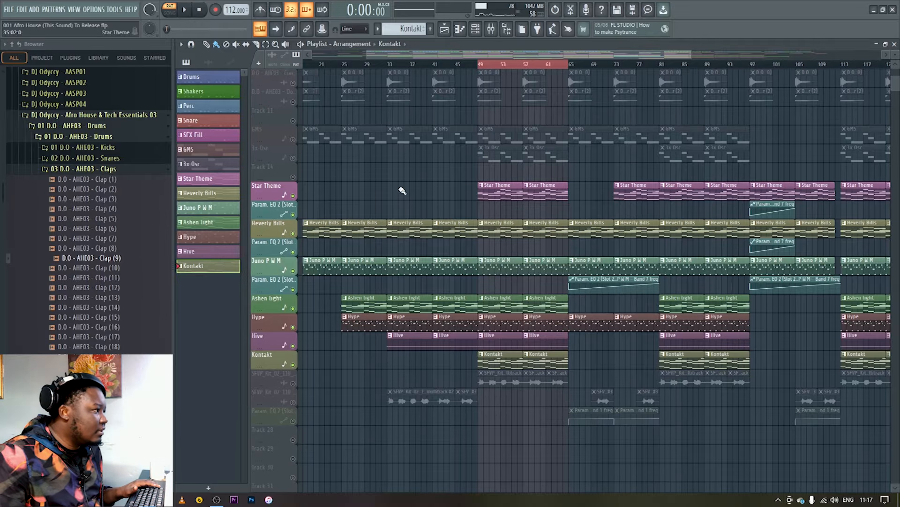
pyautogui.scroll(3, 311, 213)
pyautogui.click(299, 195)
pyautogui.click(501, 193)
pyautogui.press('F5')
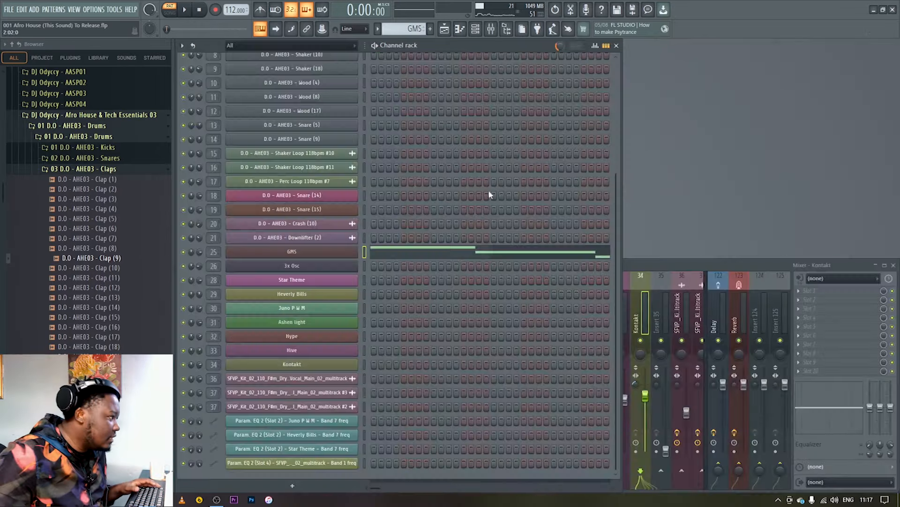
# Step: Play the GMS pattern on its own and view its notes in the piano roll
pyautogui.press('space')
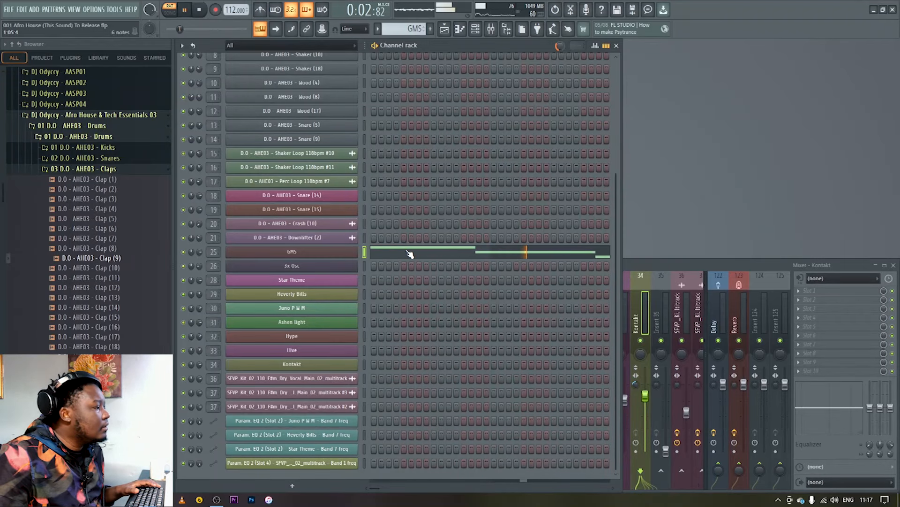
pyautogui.click(409, 252)
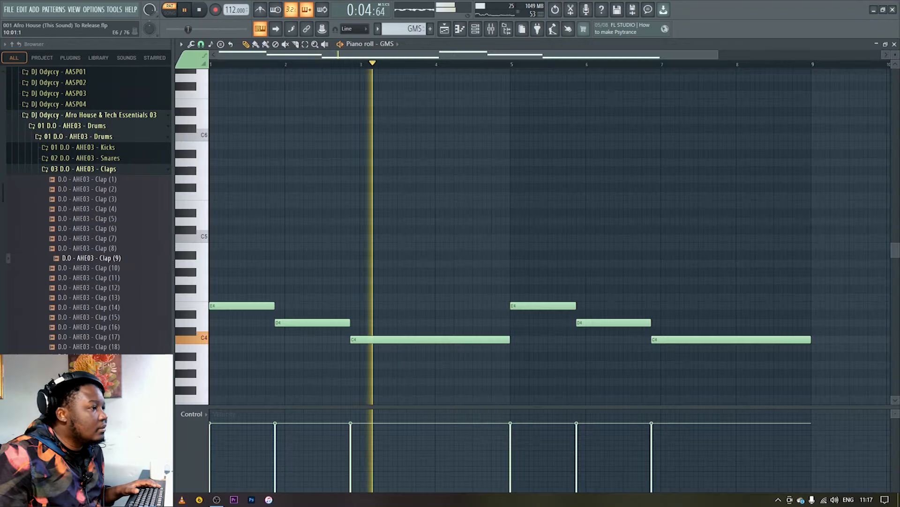
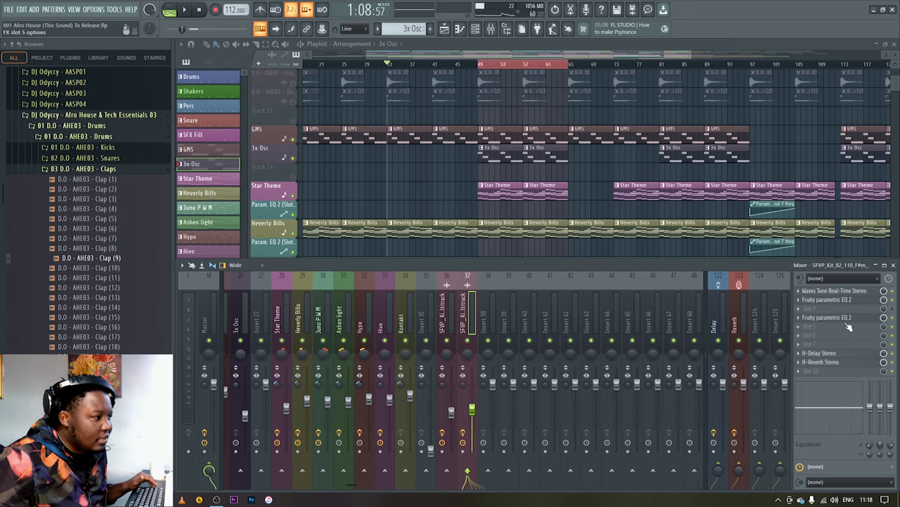
# Step: Inspect the Waves Tune Real-Time and first Fruity parametric EQ 2 effects on the vocal's mixer insert 37
pyautogui.click(844, 293)
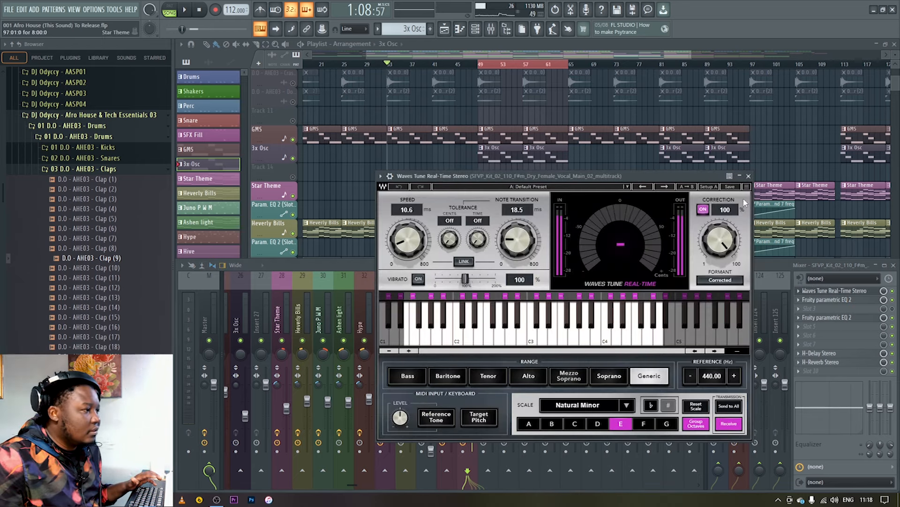
pyautogui.click(749, 177)
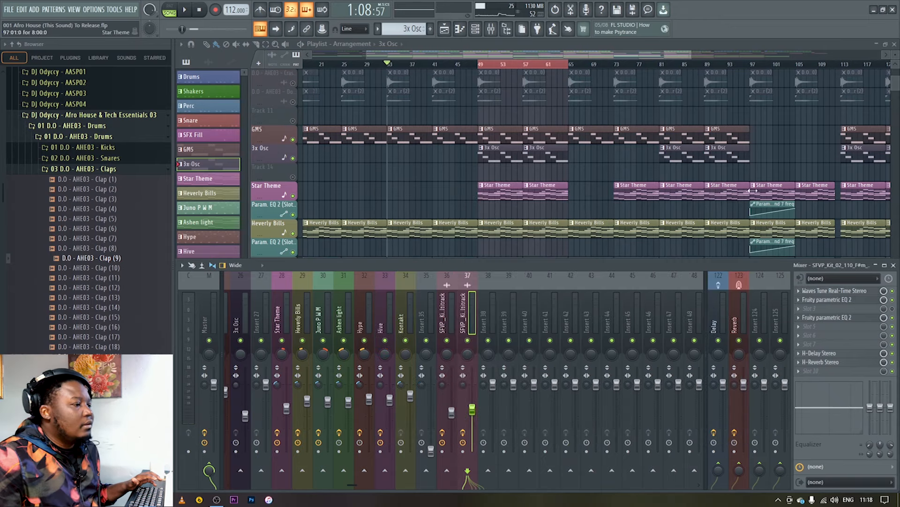
pyautogui.click(854, 302)
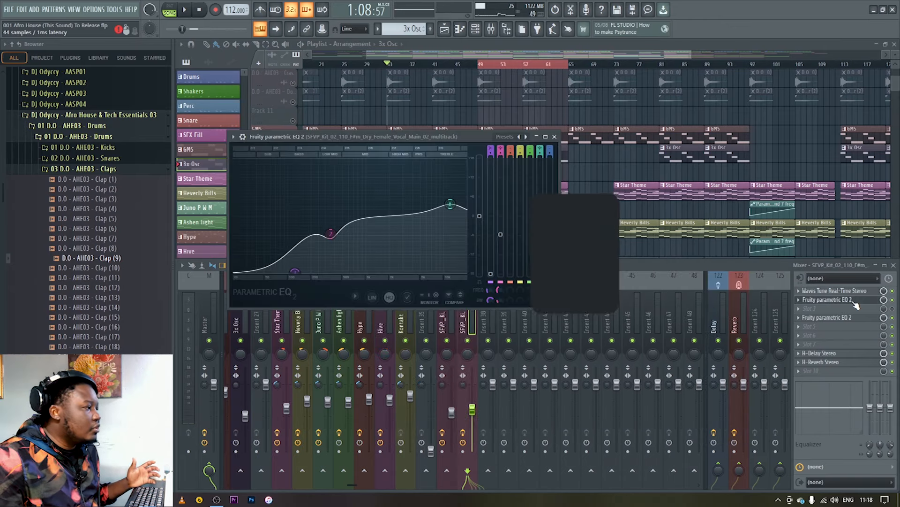
pyautogui.click(555, 136)
# Step: Play the arrangement briefly from bar 33 with the main vocal, and hide the mixer to return to the full playlist
pyautogui.press('space')
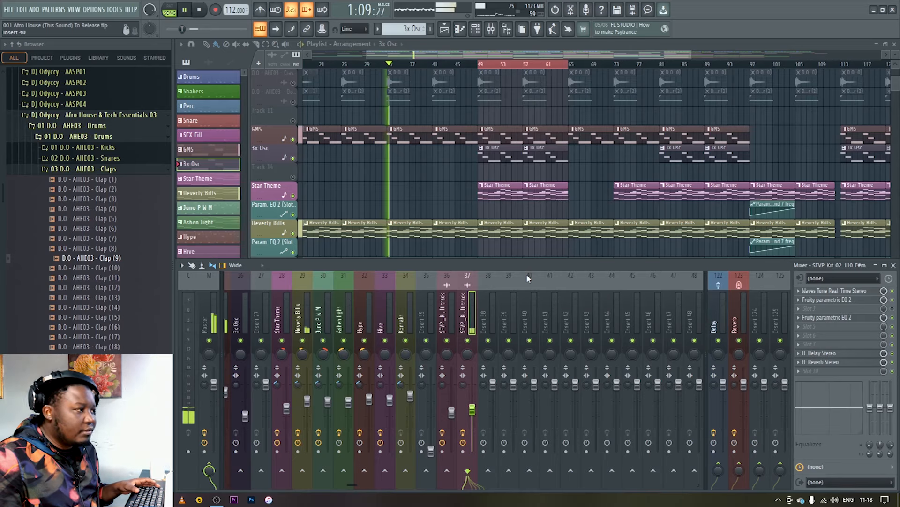
pyautogui.press('F9')
pyautogui.press('space')
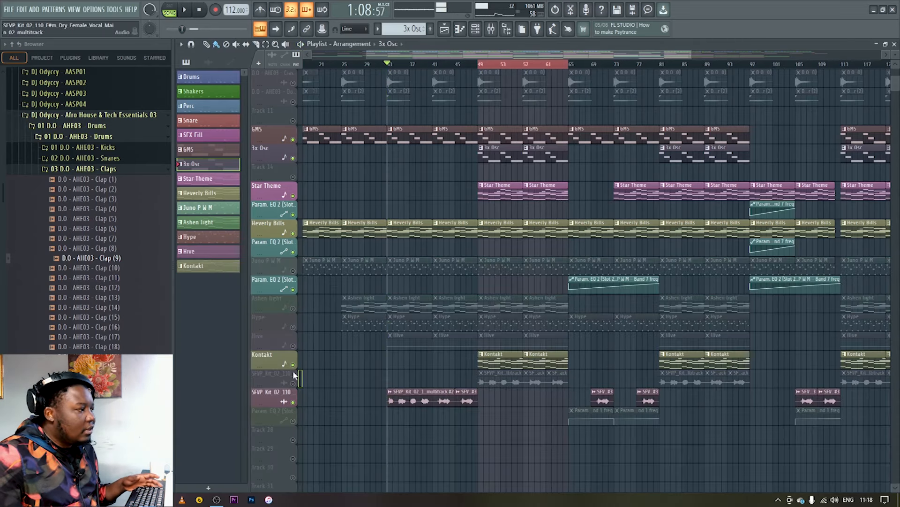
# Step: Unmute the vocal track directly below Kontakt and play the arrangement from bar 49
pyautogui.click(293, 383)
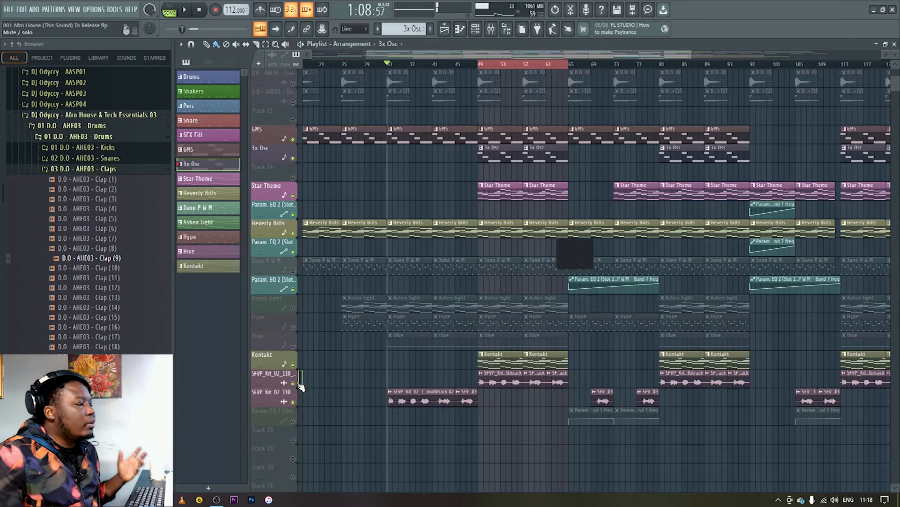
pyautogui.click(481, 66)
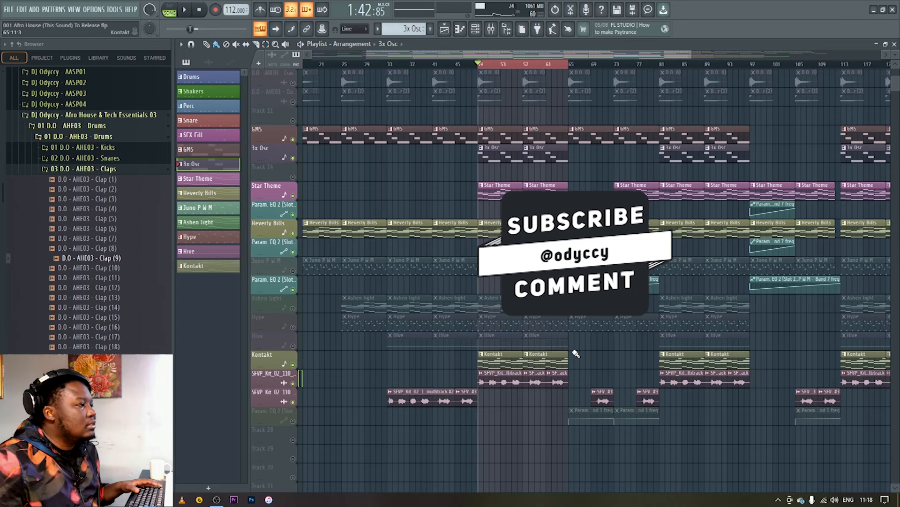
pyautogui.press('space')
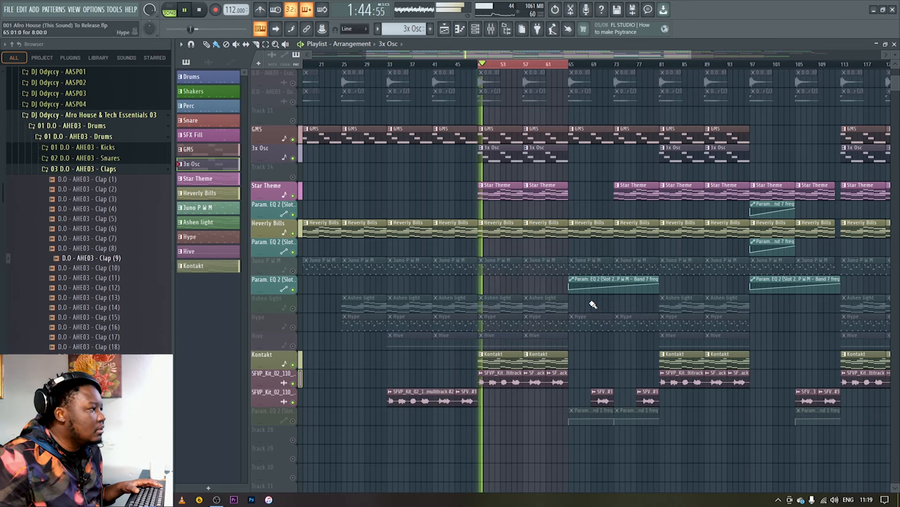
# Step: Select vocal insert 36 in the mixer, stop playback and open its Waves Harmony Stereo effect
pyautogui.click(490, 29)
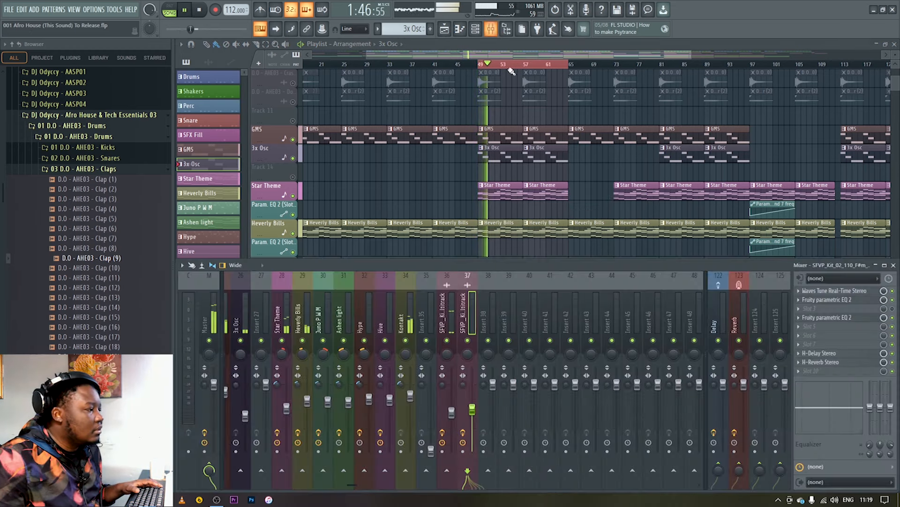
pyautogui.click(453, 324)
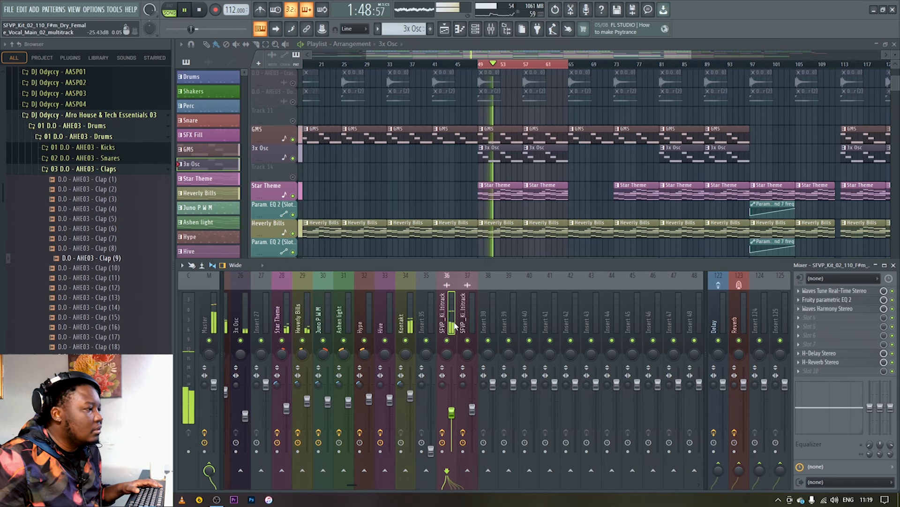
pyautogui.press('space')
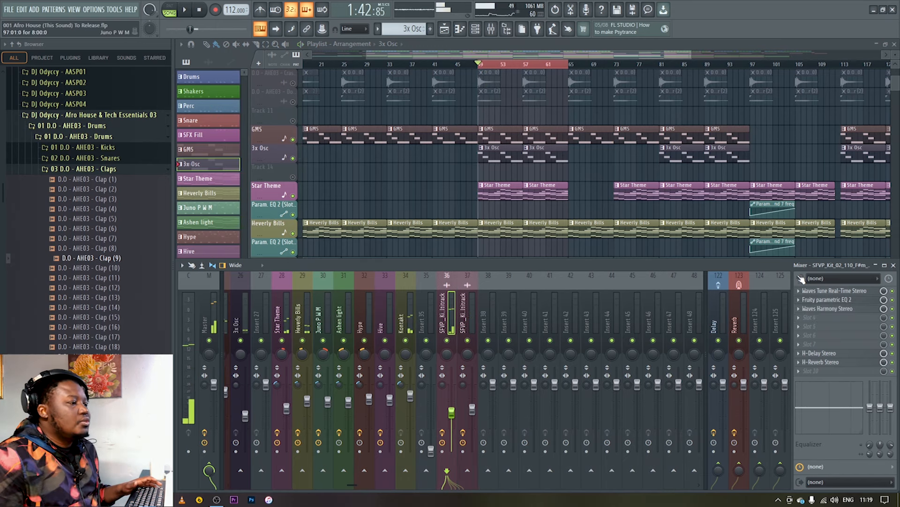
pyautogui.click(835, 309)
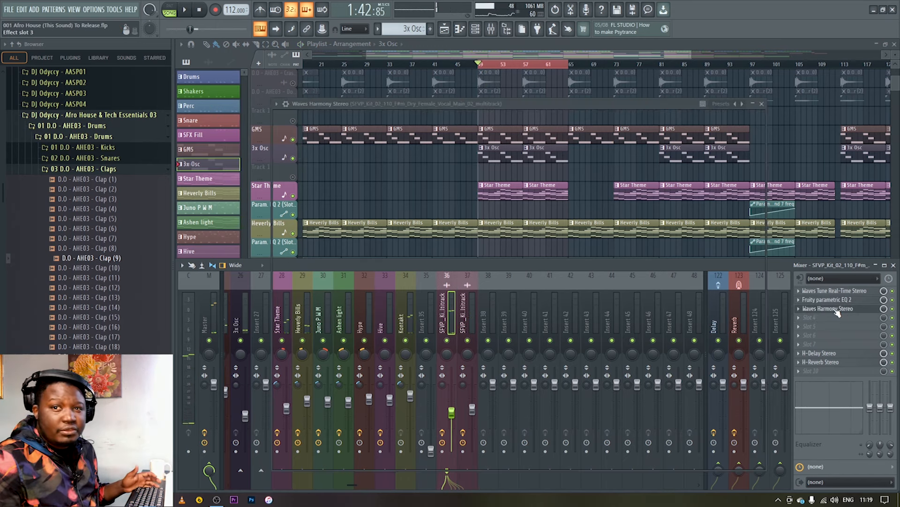